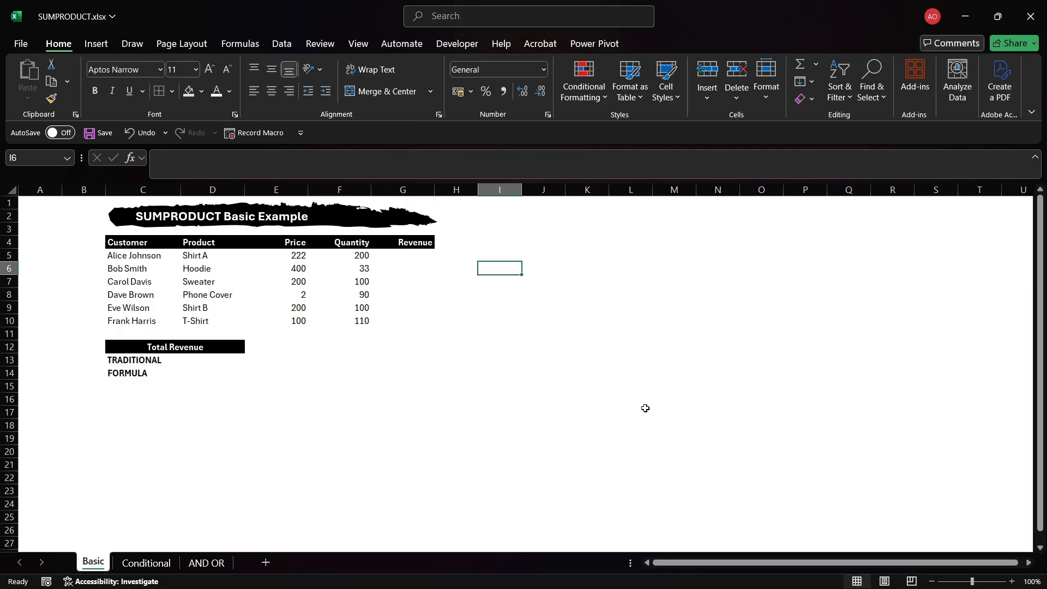
Calculate Revenue as Price times Quantity in the first row and fill the formula down to row 10.
click(420, 256)
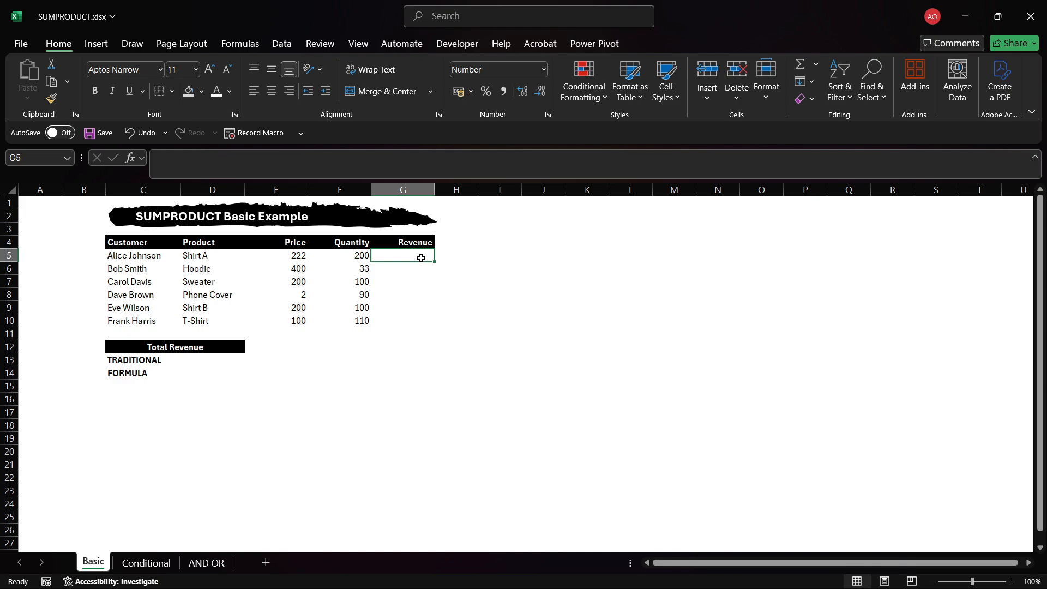
text(=)
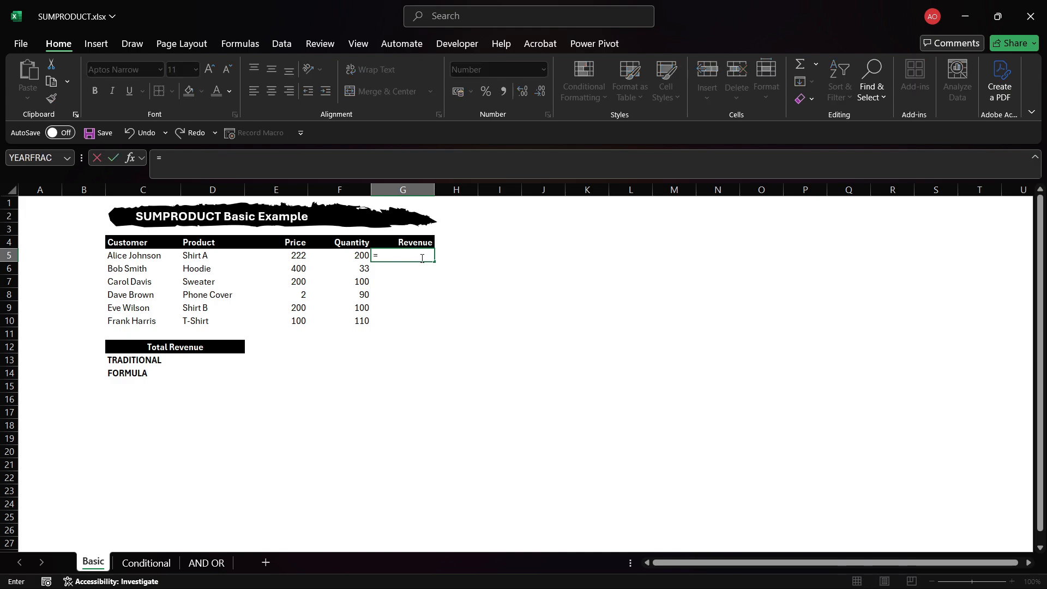
key(Left)
key(Left)
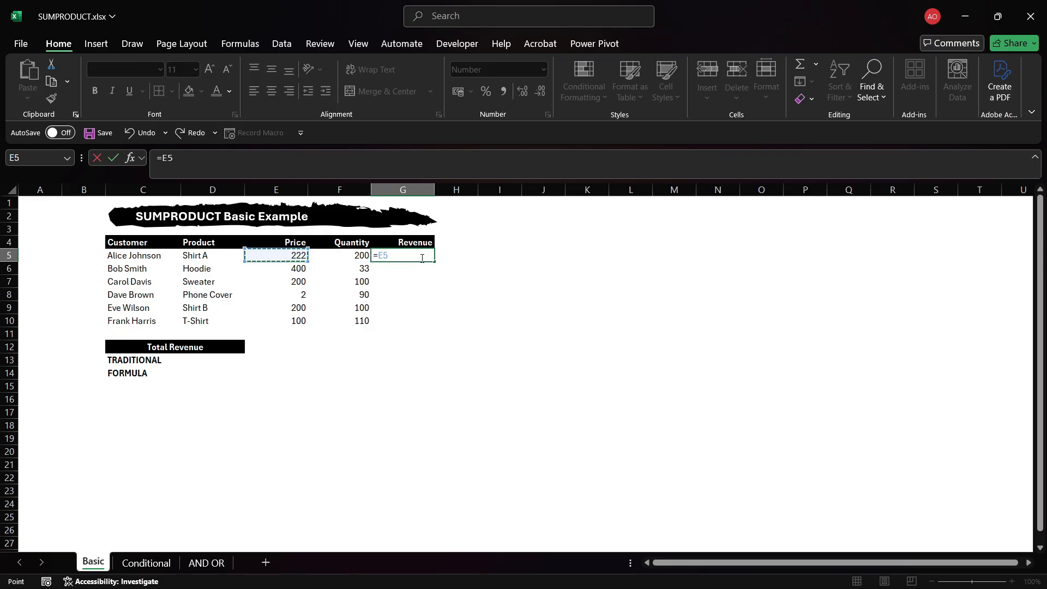
text(*)
key(Left)
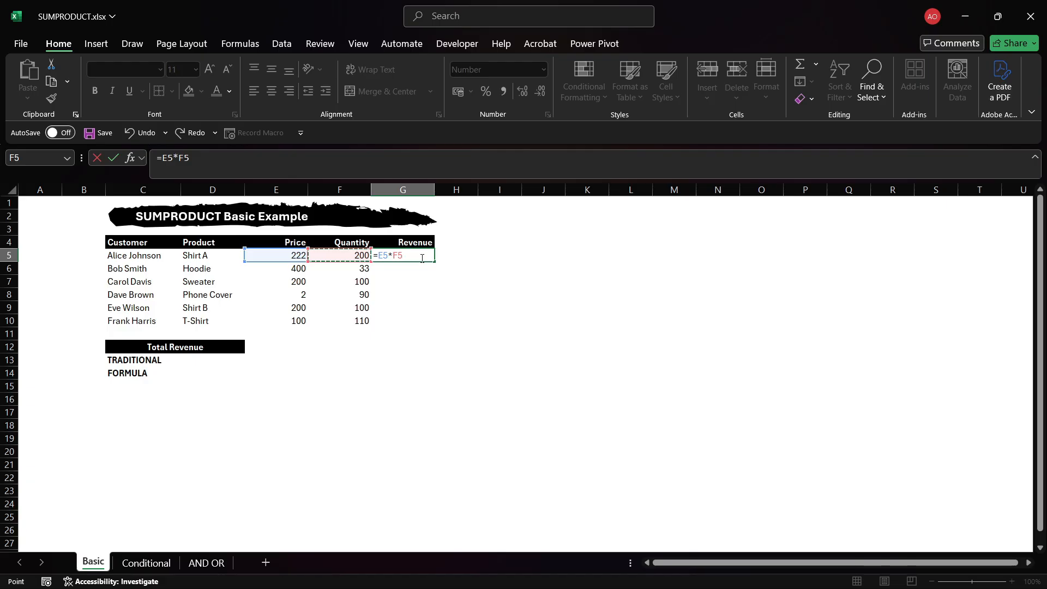
key(ctrl+Return)
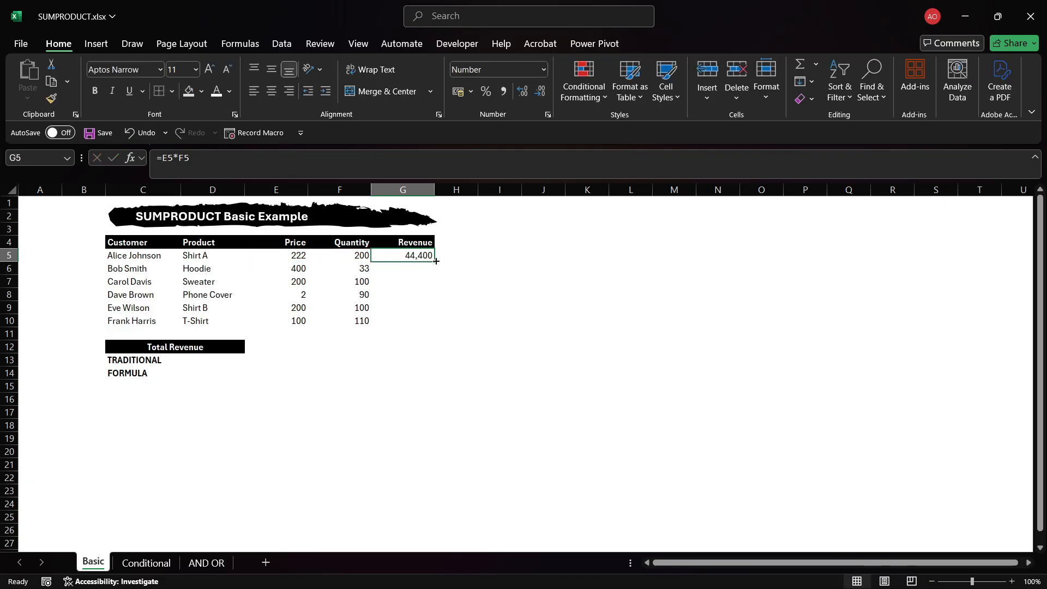
double_click(434, 261)
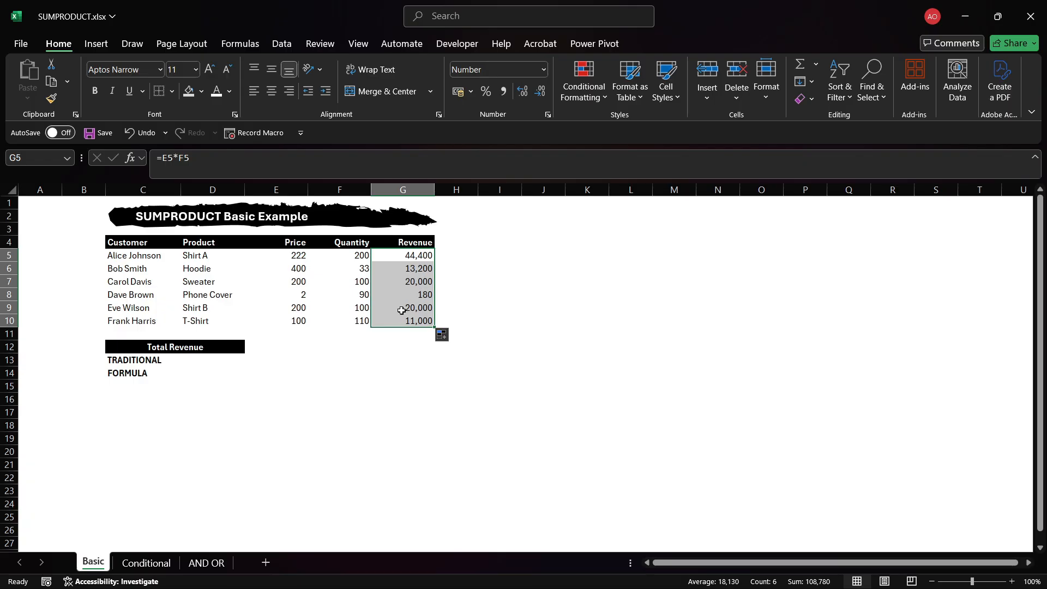
Total the Revenue column G5:G10 with a SUM formula in the TRADITIONAL total cell.
click(214, 362)
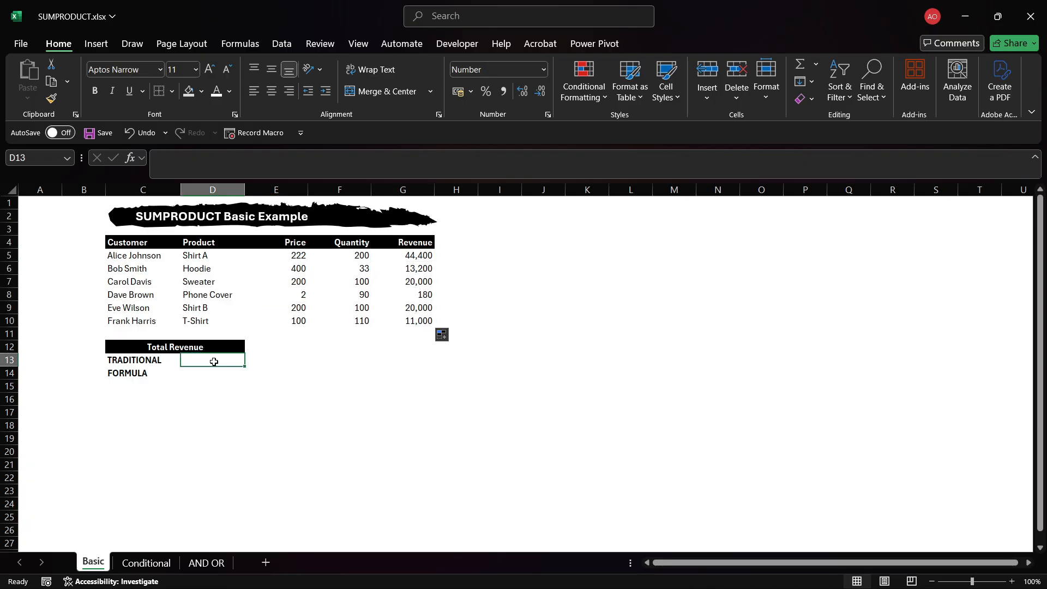
text(=)
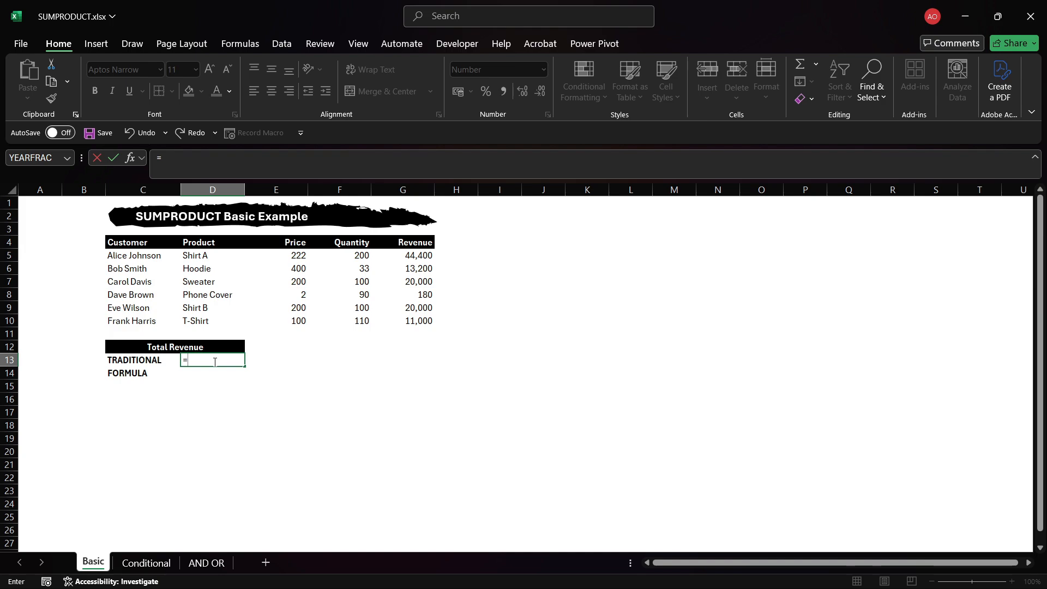
text(SUM)
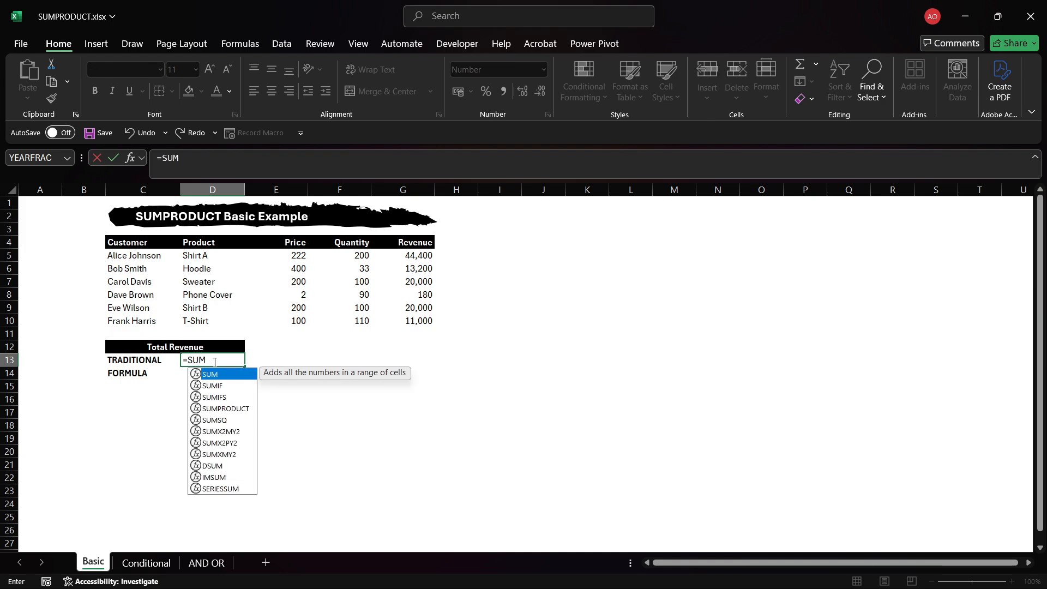
text(()
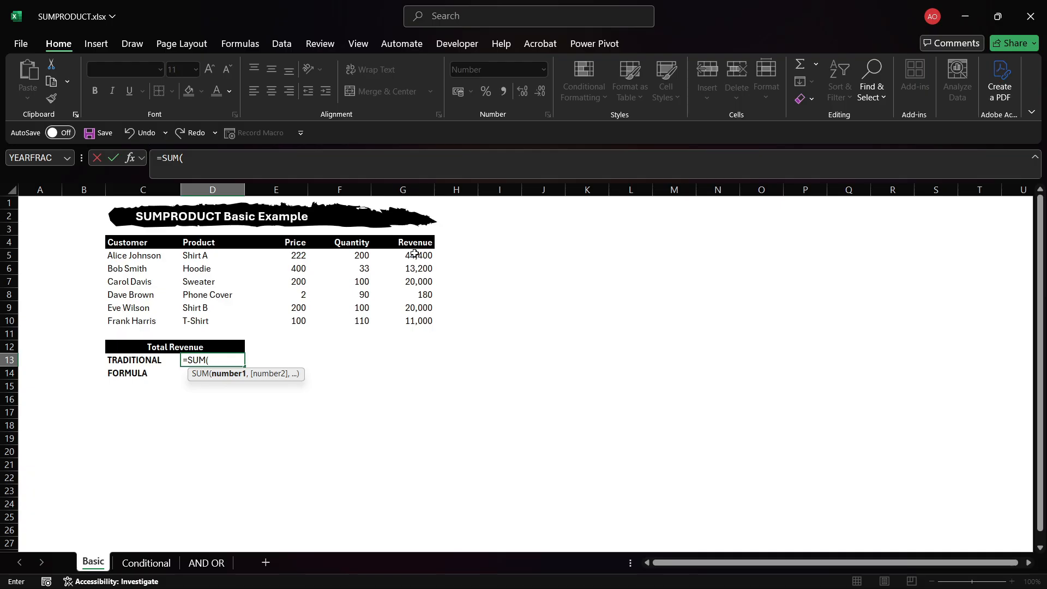
drag(415, 255, 420, 318)
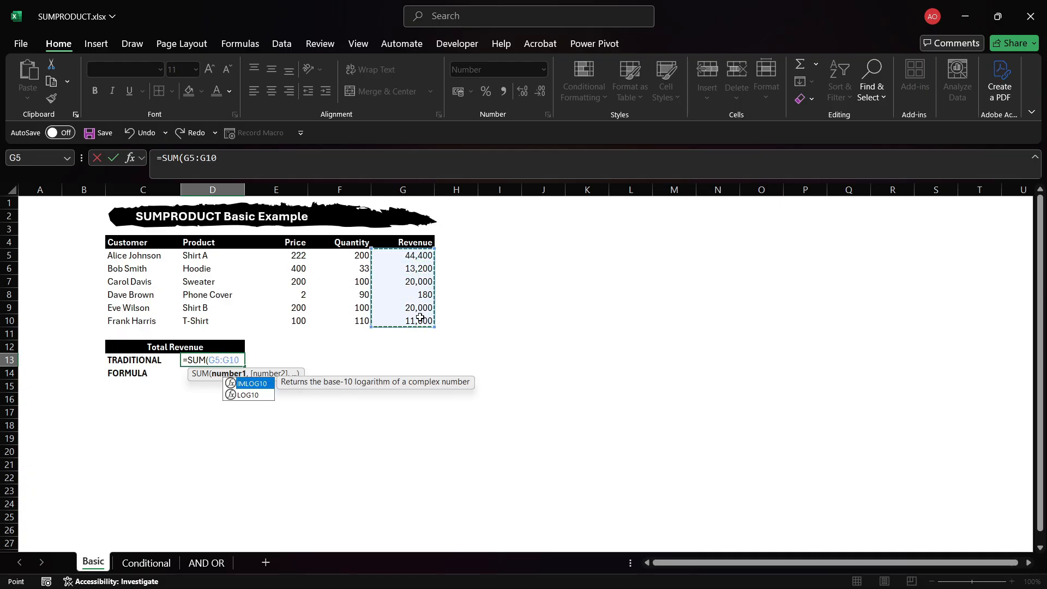
text())
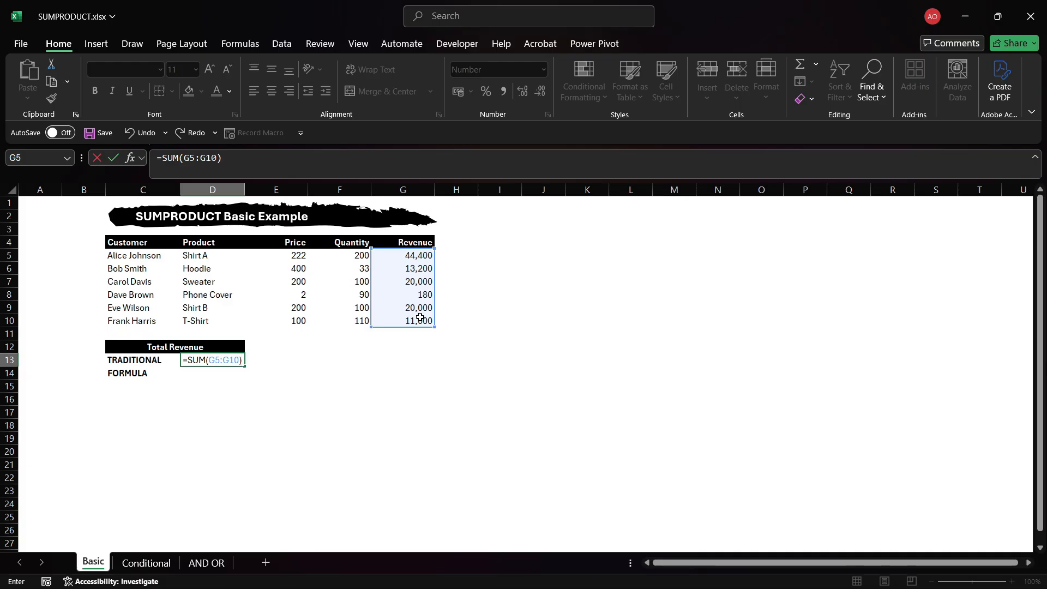
key(Return)
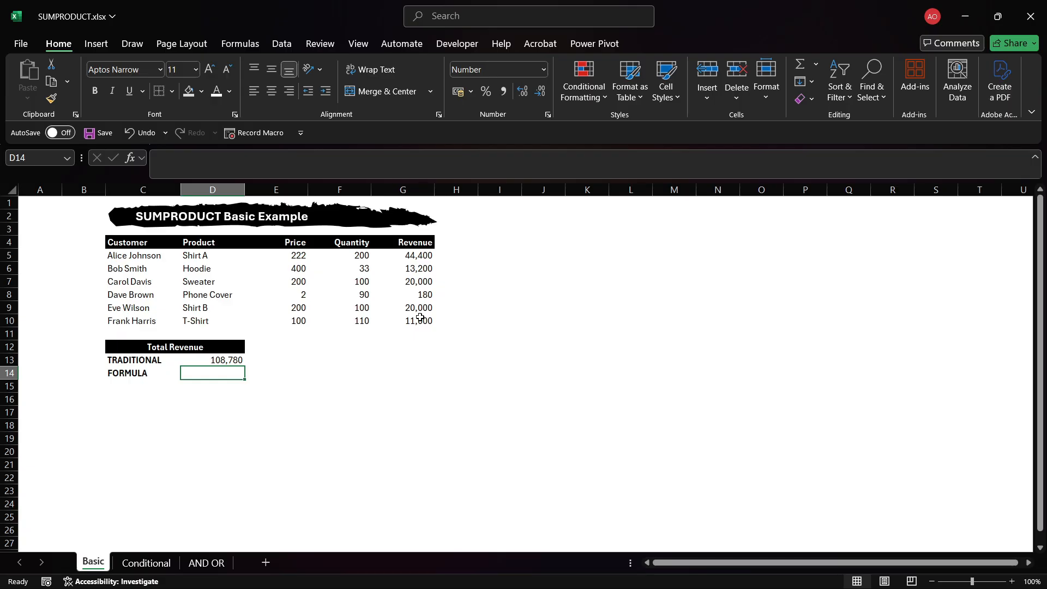
Enter =SUMPRODUCT(E5:E10,F5:F10) in the FORMULA total cell to multiply Price by Quantity and sum.
text(=S)
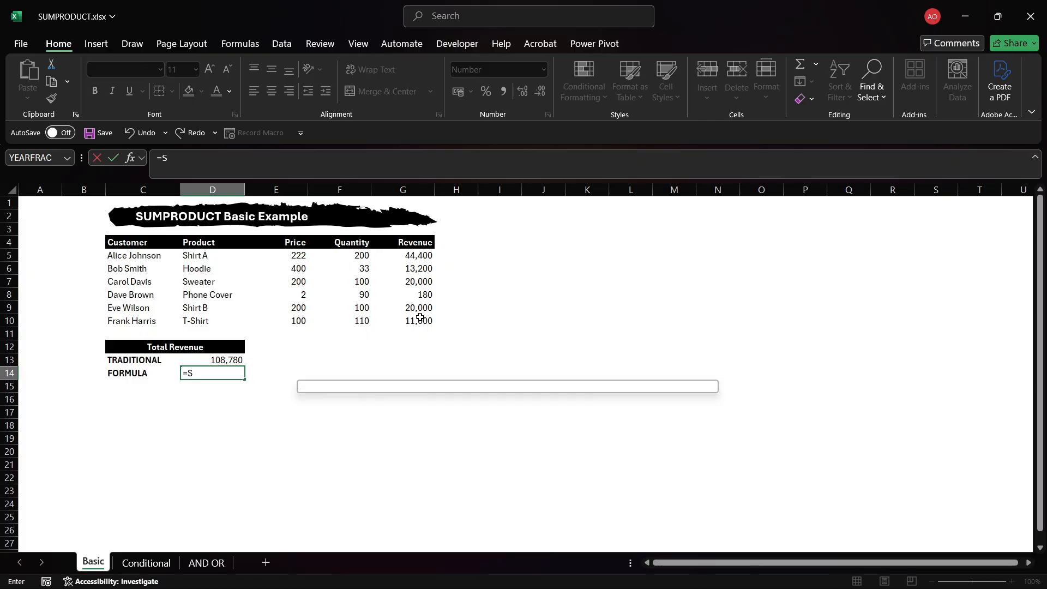
text(UMPR)
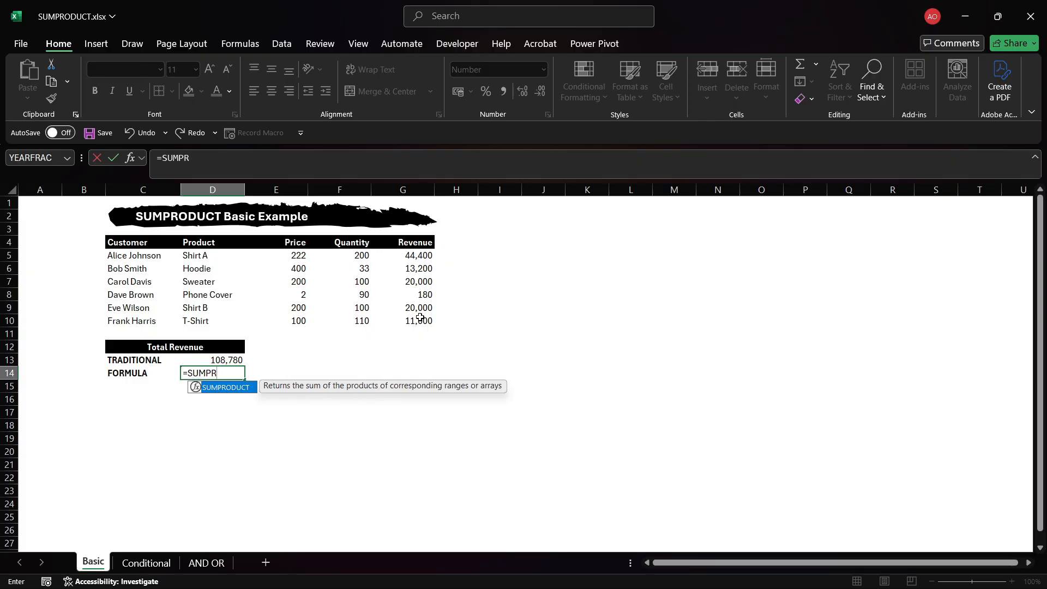
key(Tab)
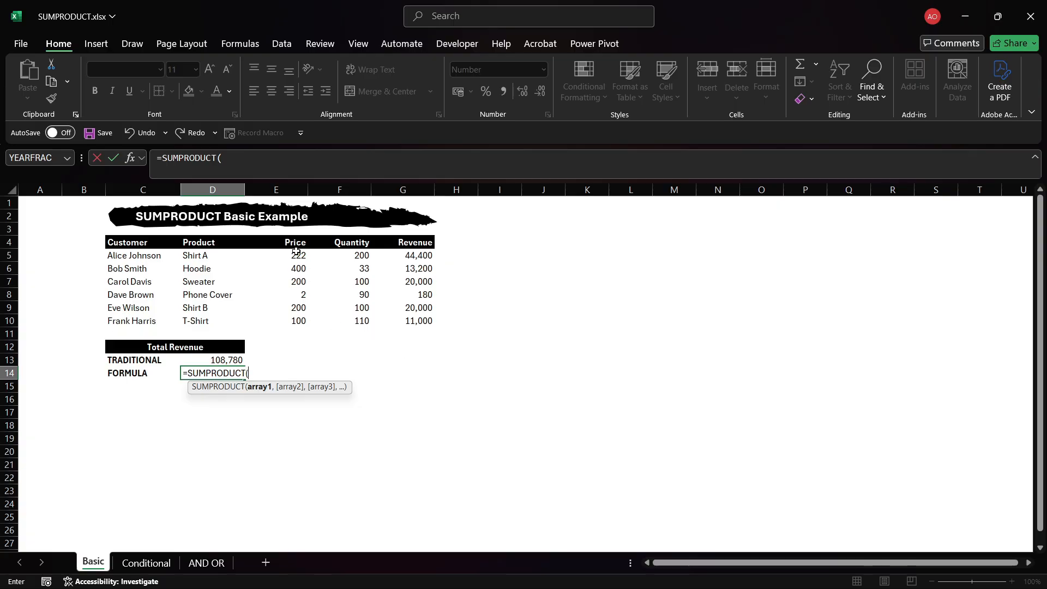
drag(296, 252, 299, 319)
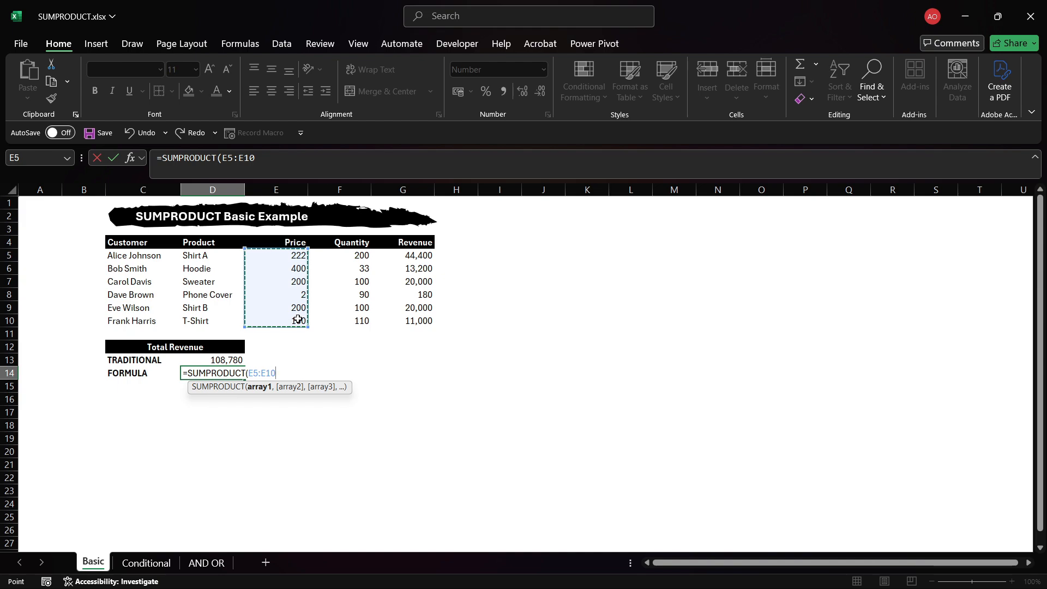
text(,)
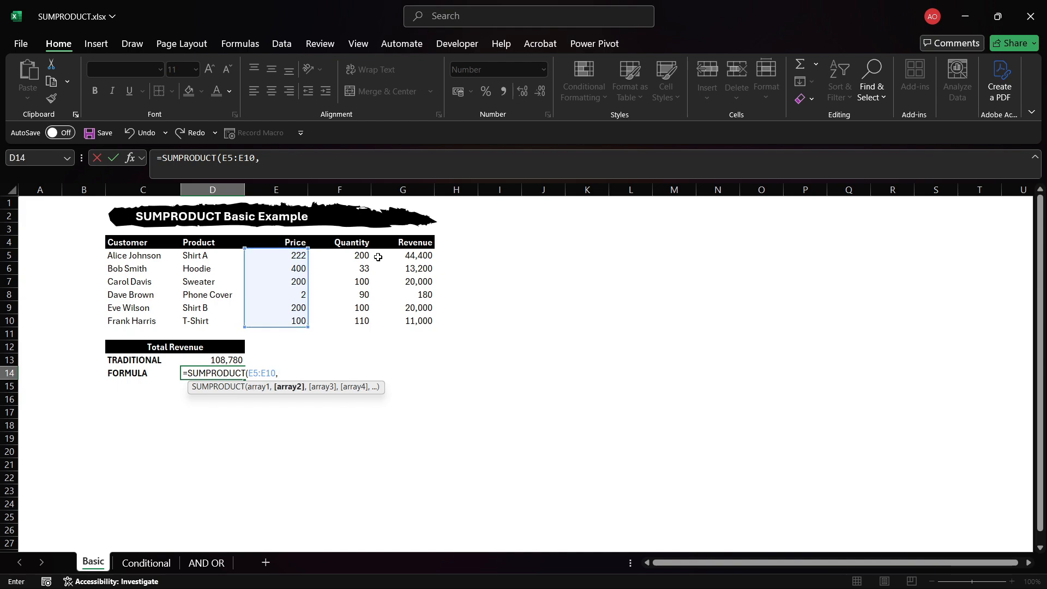
drag(361, 256, 358, 320)
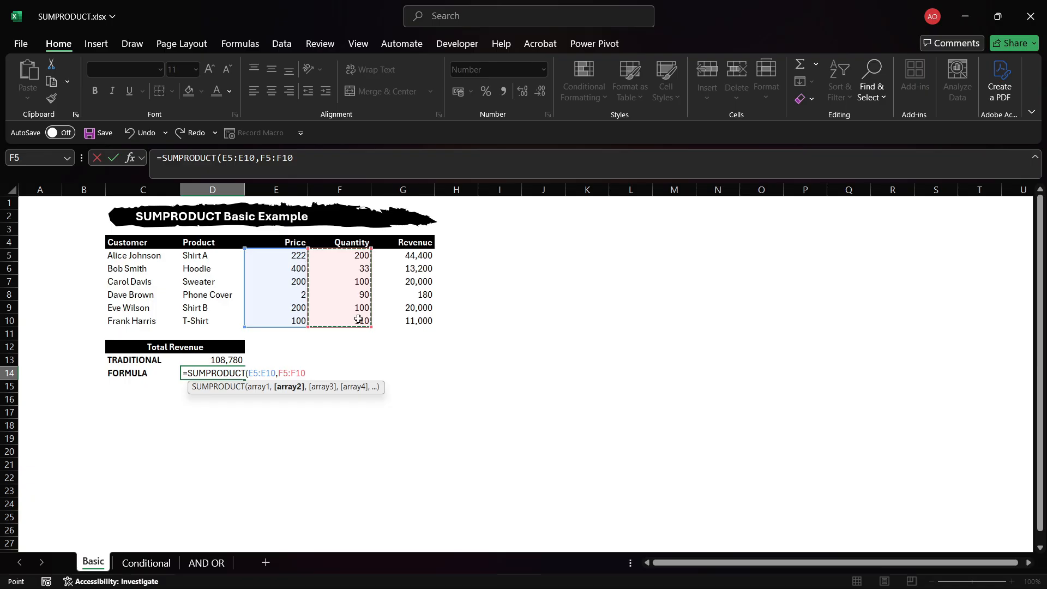
text())
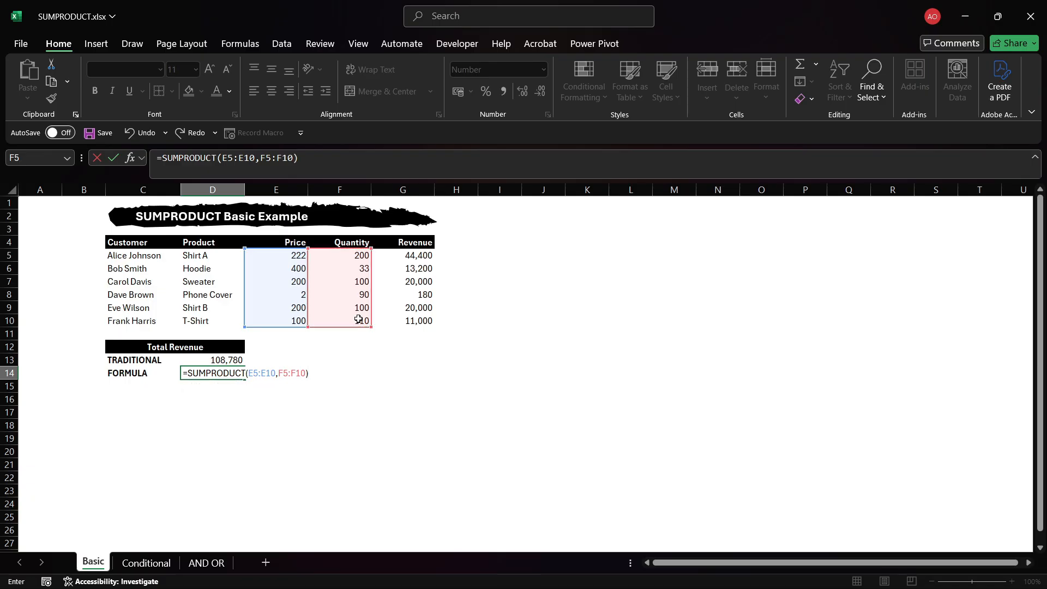
key(Return)
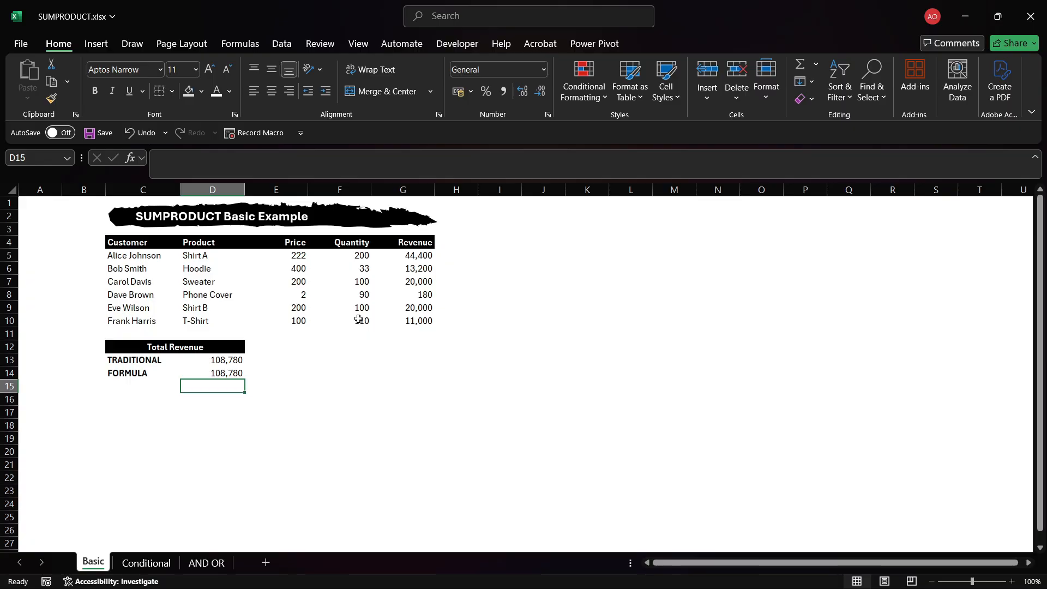
key(Up)
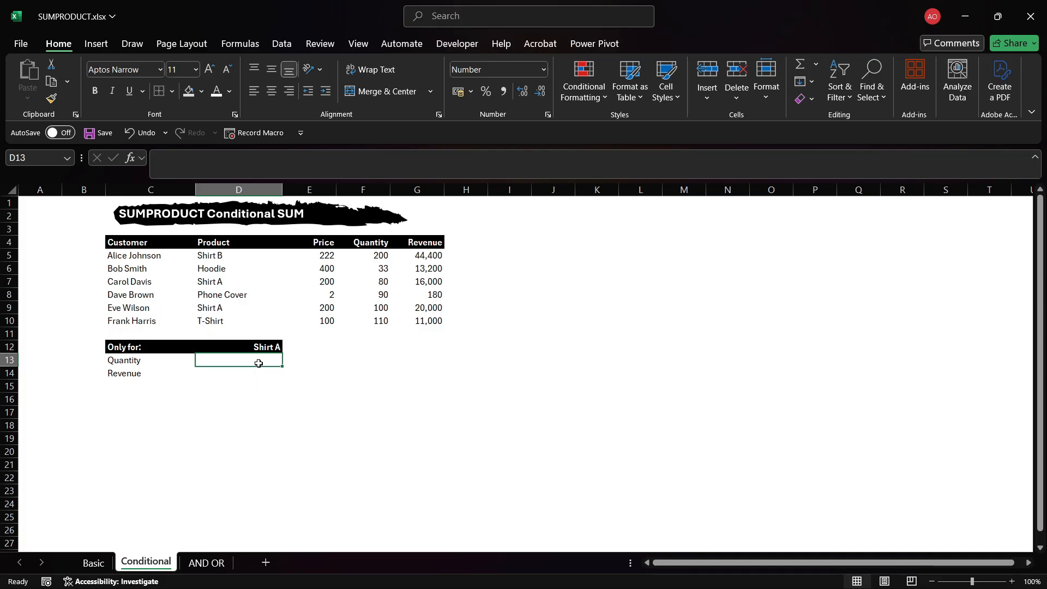
On the Conditional sheet, start a SUMPRODUCT formula in the Quantity cell using the Product range D5:D10 as first array.
drag(222, 256, 228, 316)
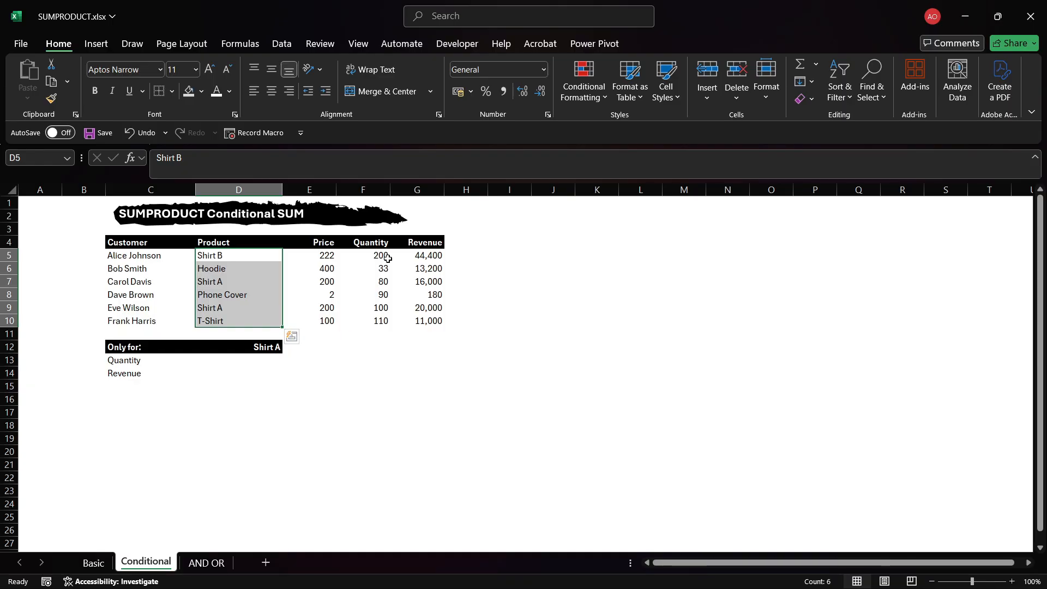
drag(382, 255, 382, 328)
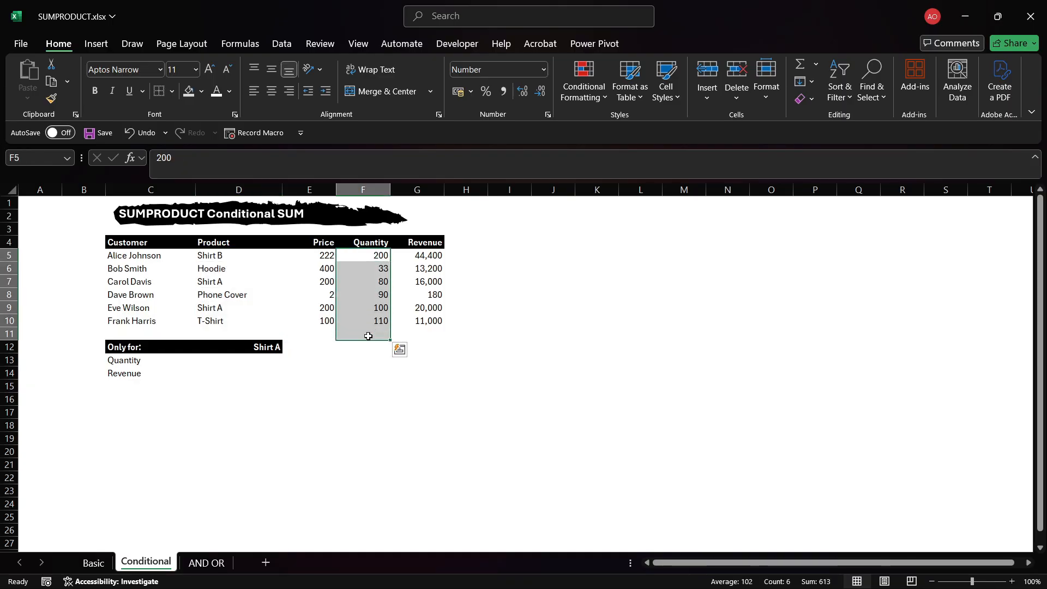
click(229, 363)
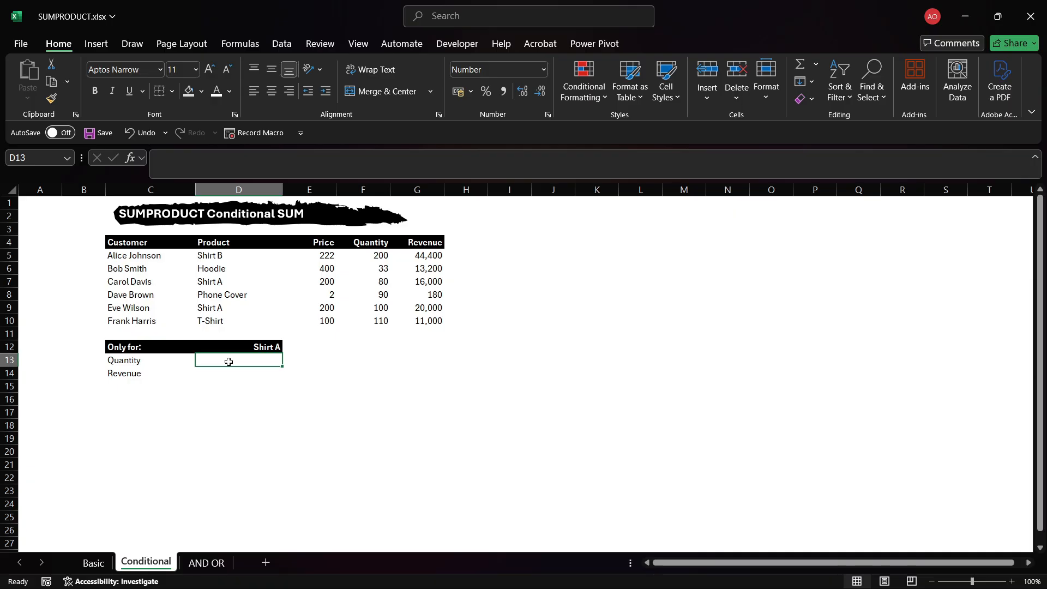
text(=)
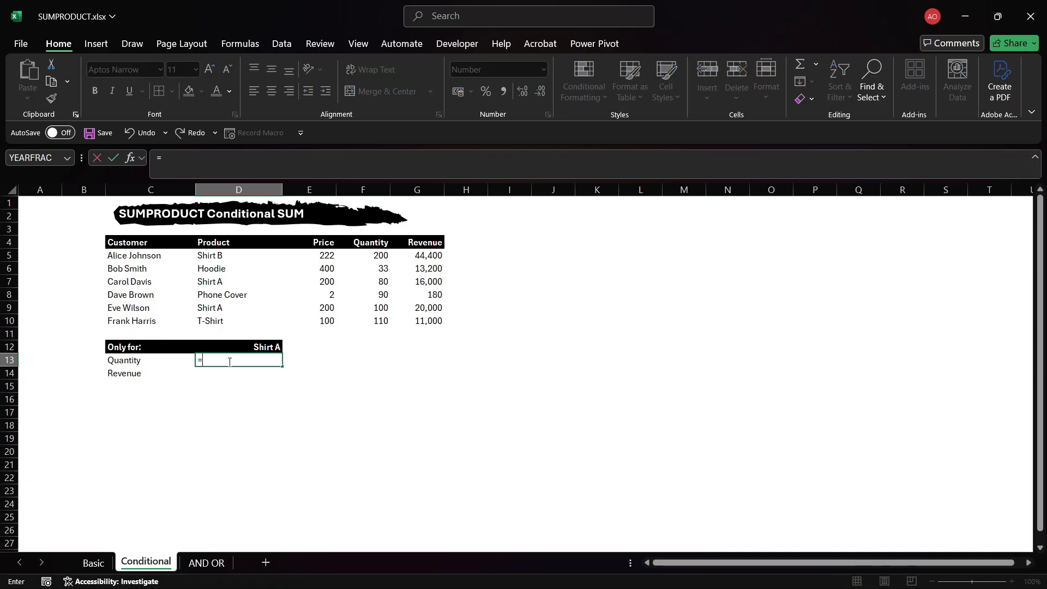
text(SUM)
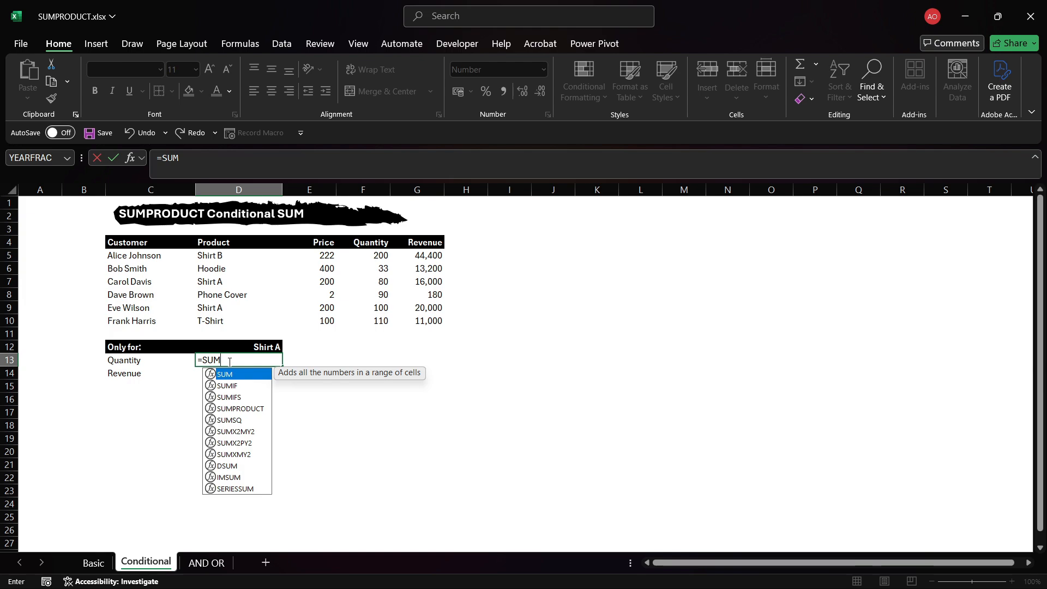
key(Down)
key(Down)
key(Down)
key(Tab)
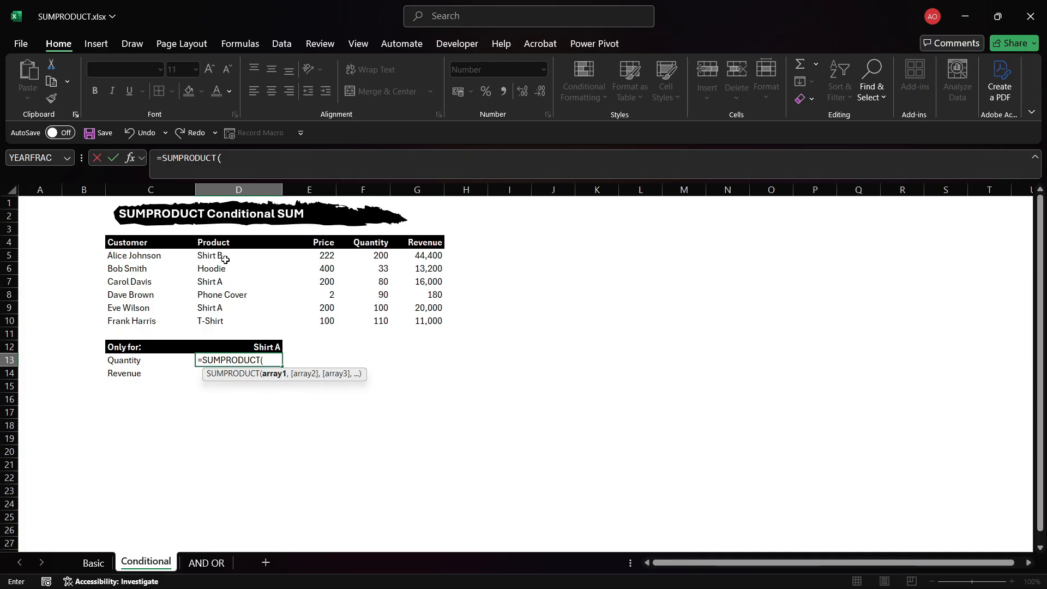
drag(225, 260, 243, 328)
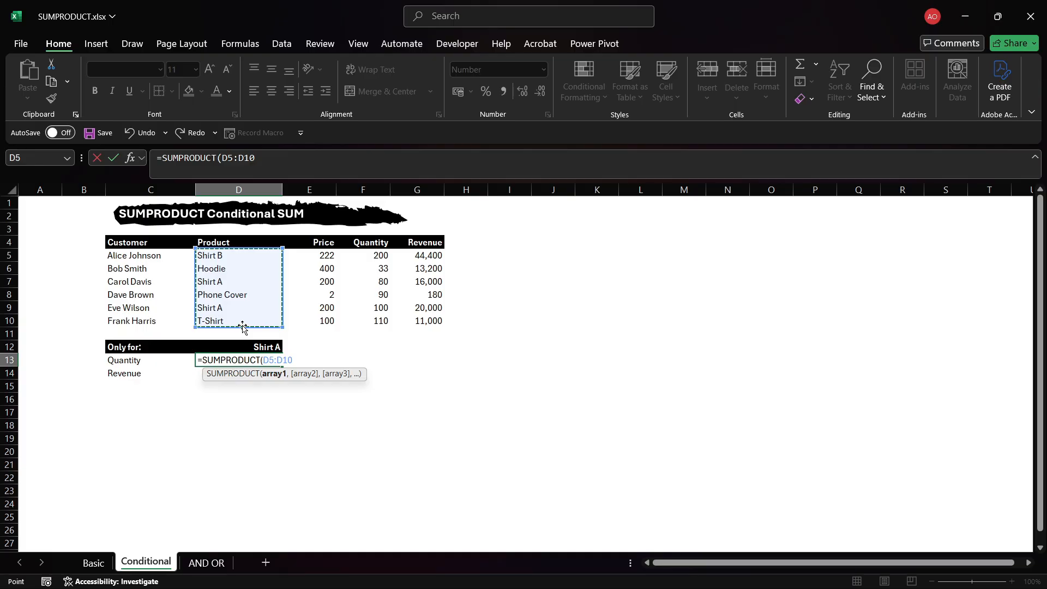
Complete the Quantity formula as =SUMPRODUCT((D5:D10=D12)*(F5:F10)) to sum quantities for the product in D12.
text(=)
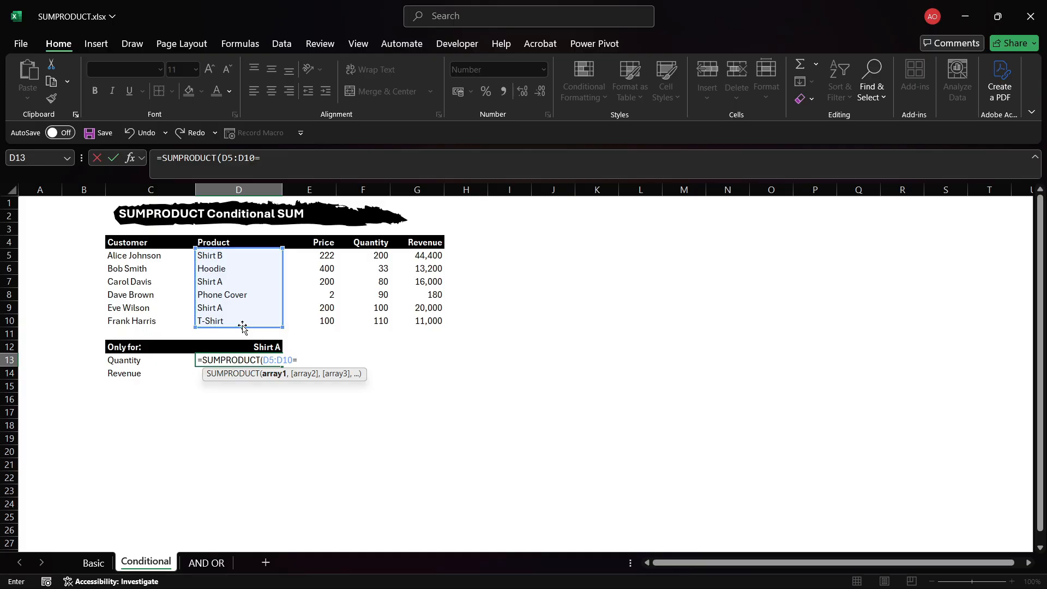
click(265, 347)
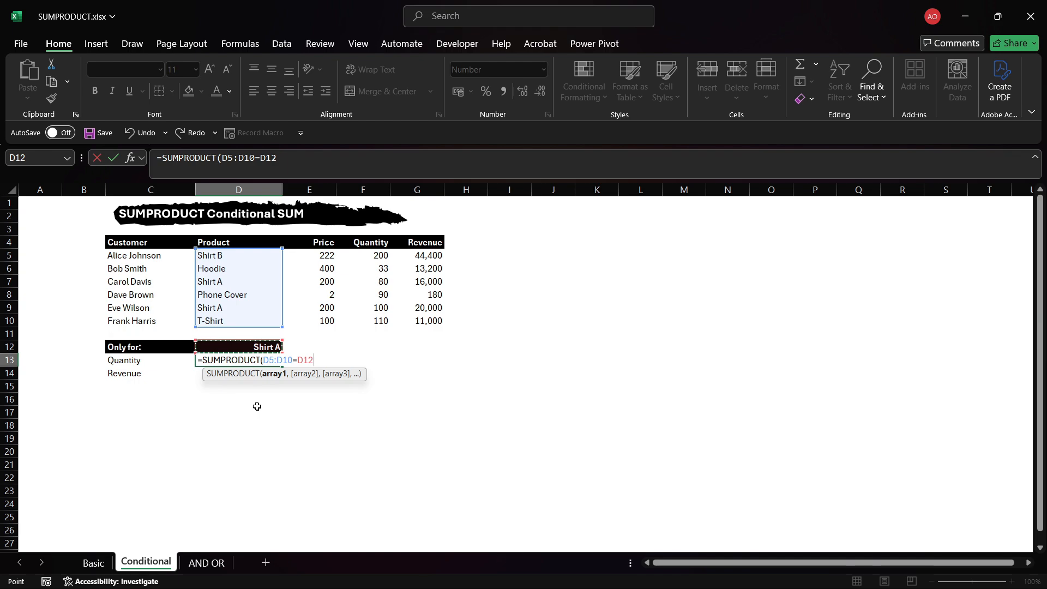
text())
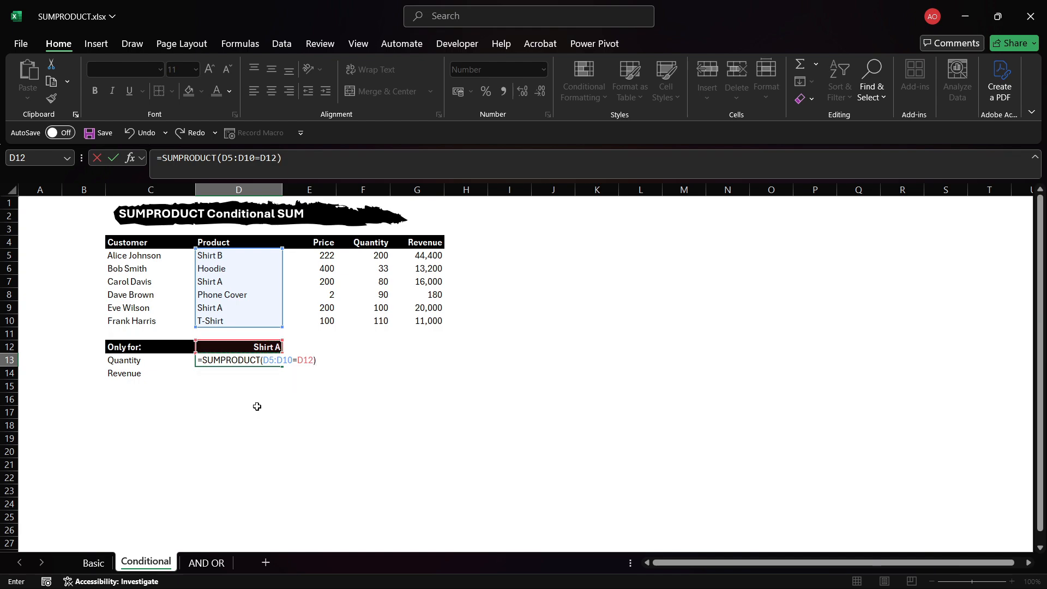
key(BackSpace)
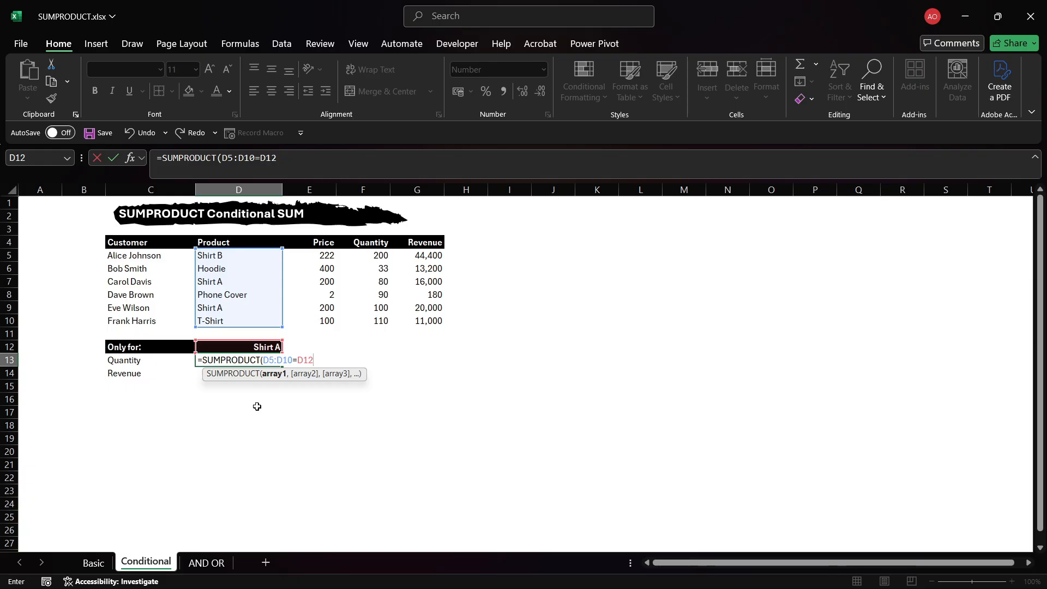
text())
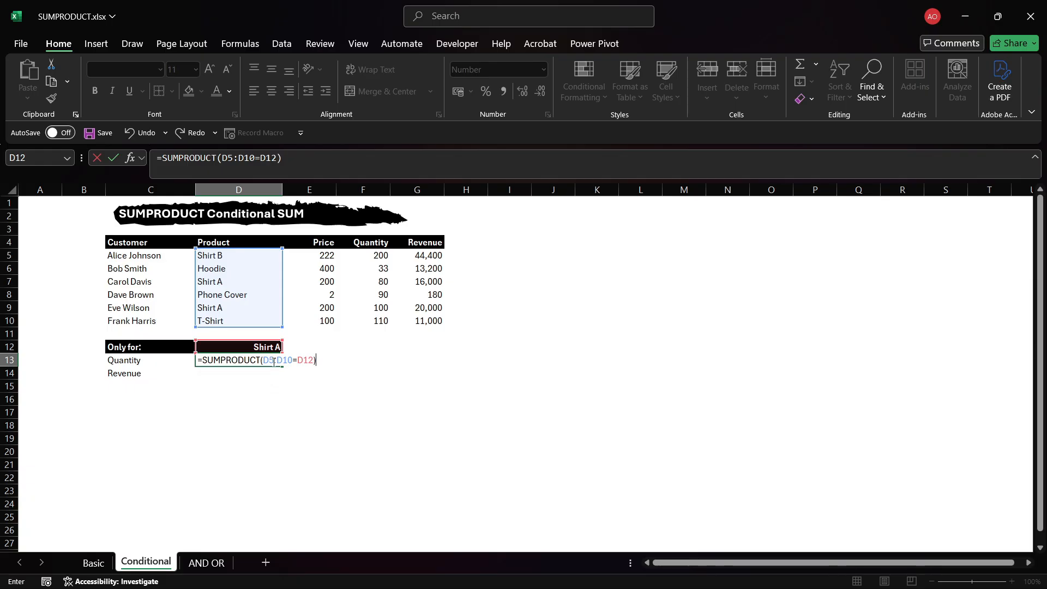
click(263, 361)
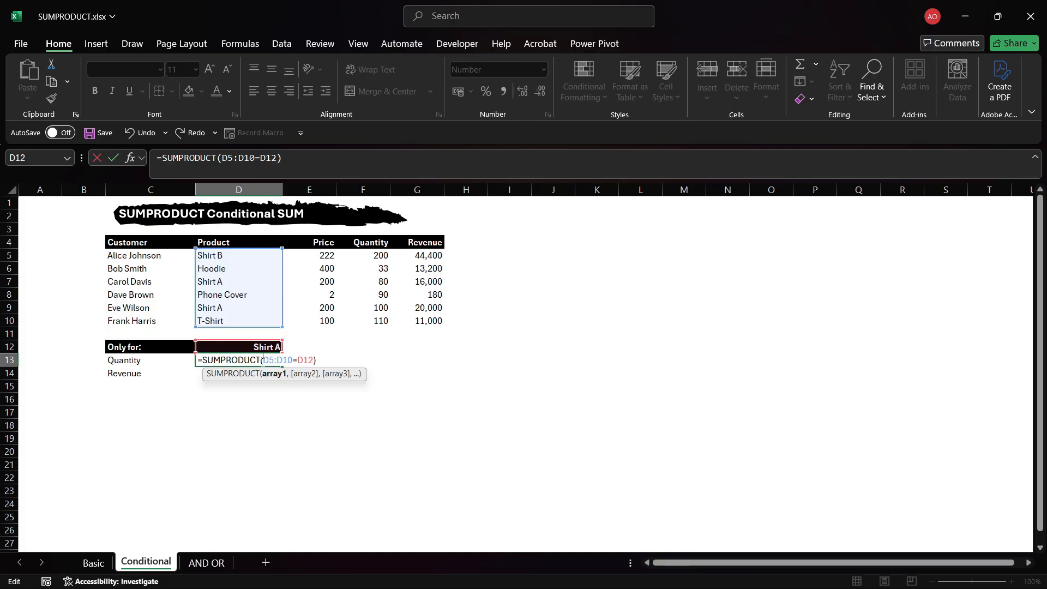
text(()
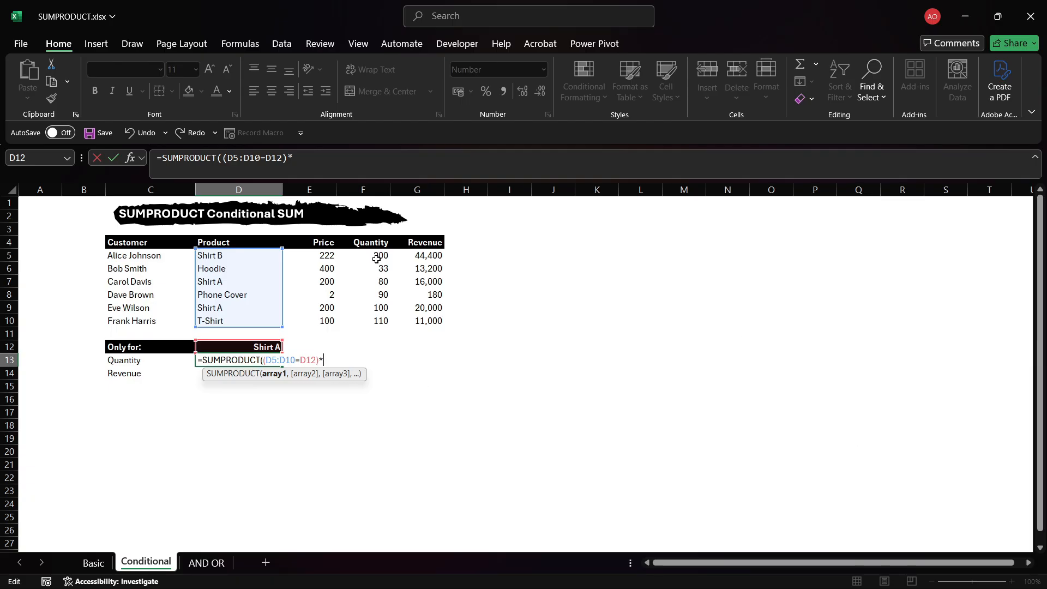
drag(377, 260, 376, 319)
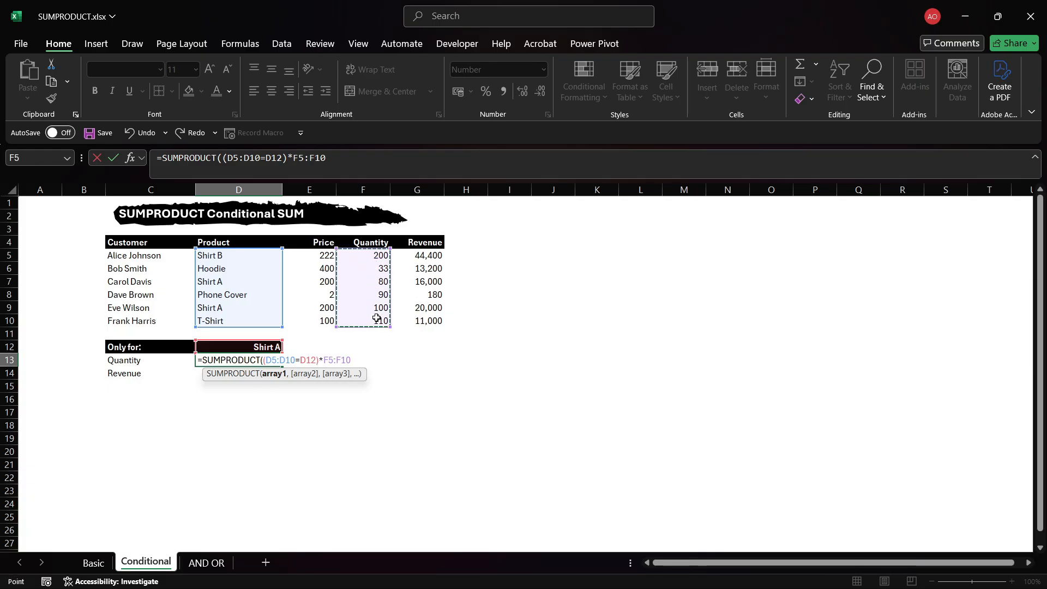
text())
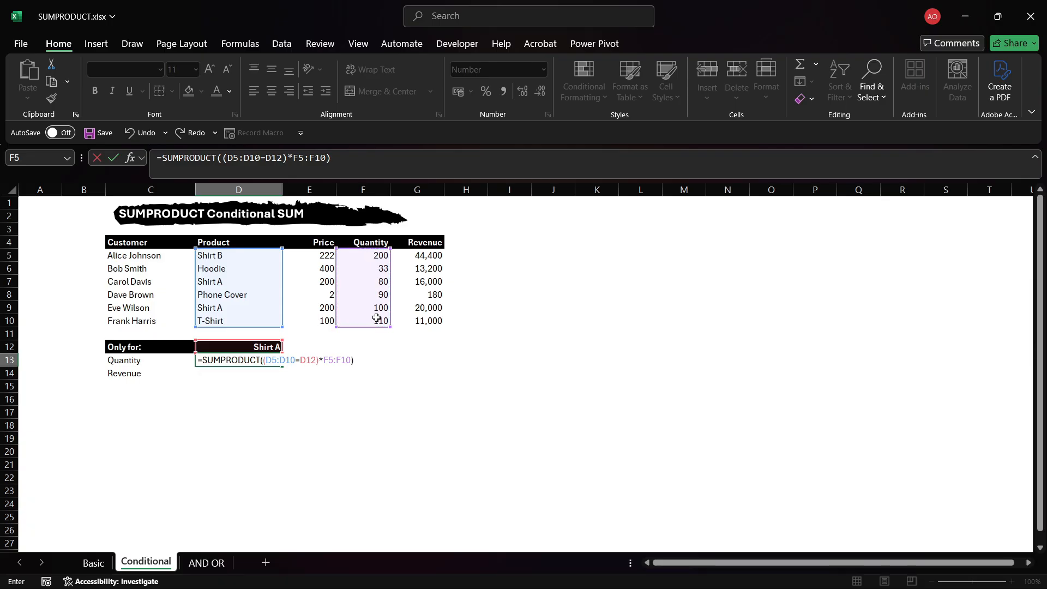
click(323, 360)
text(()
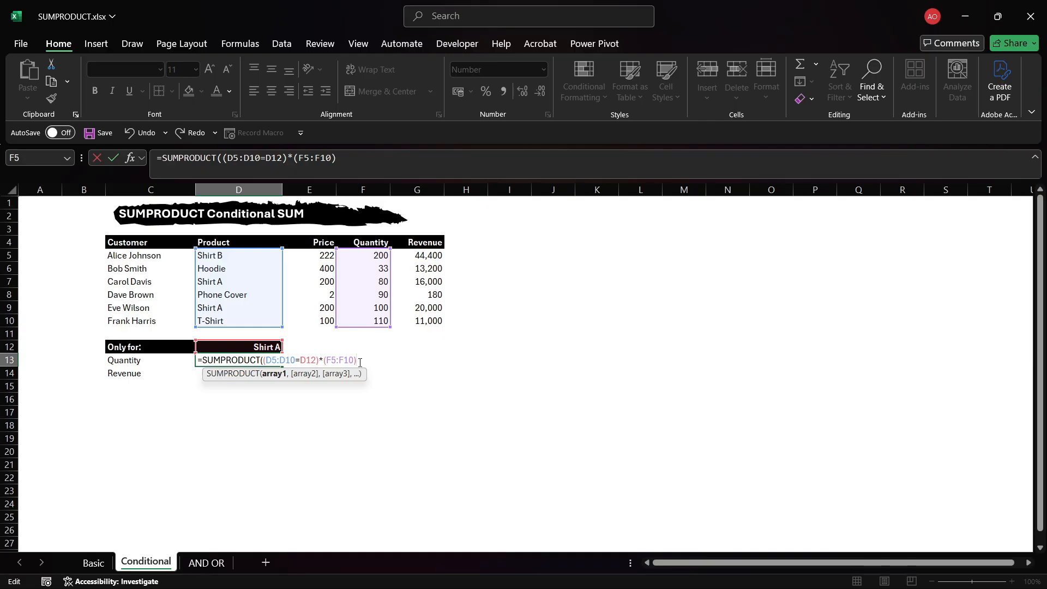
text())
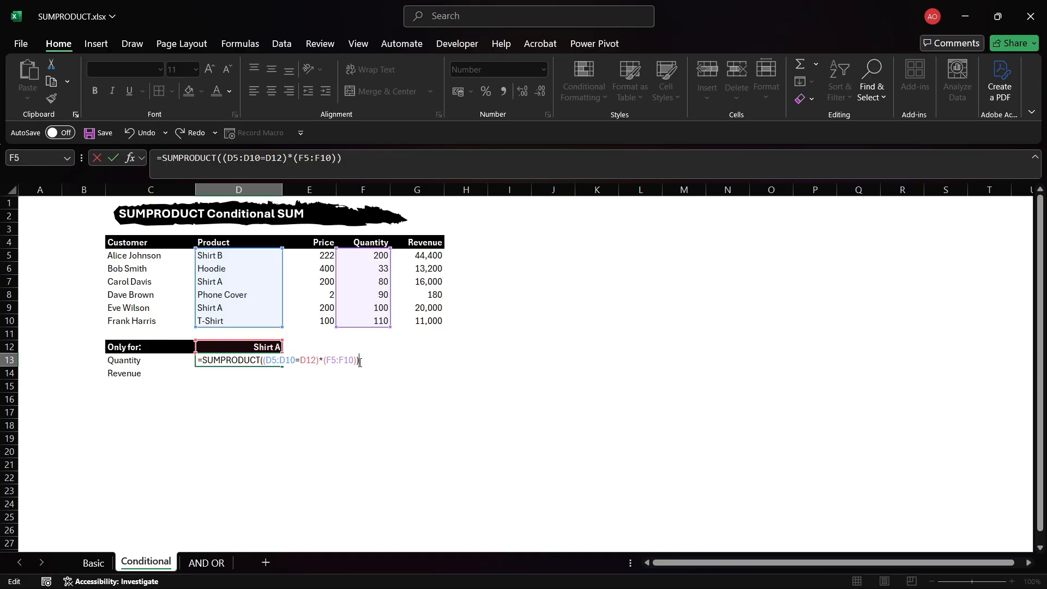
key(Return)
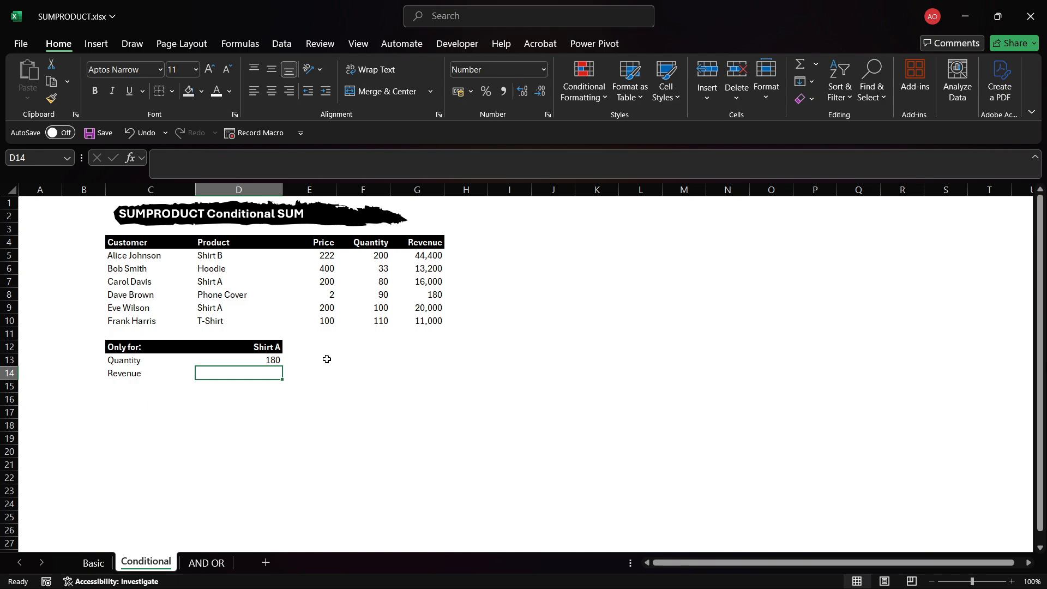
Examine the Shirt A rows and their quantities in the data table against the conditional Quantity formula.
click(228, 281)
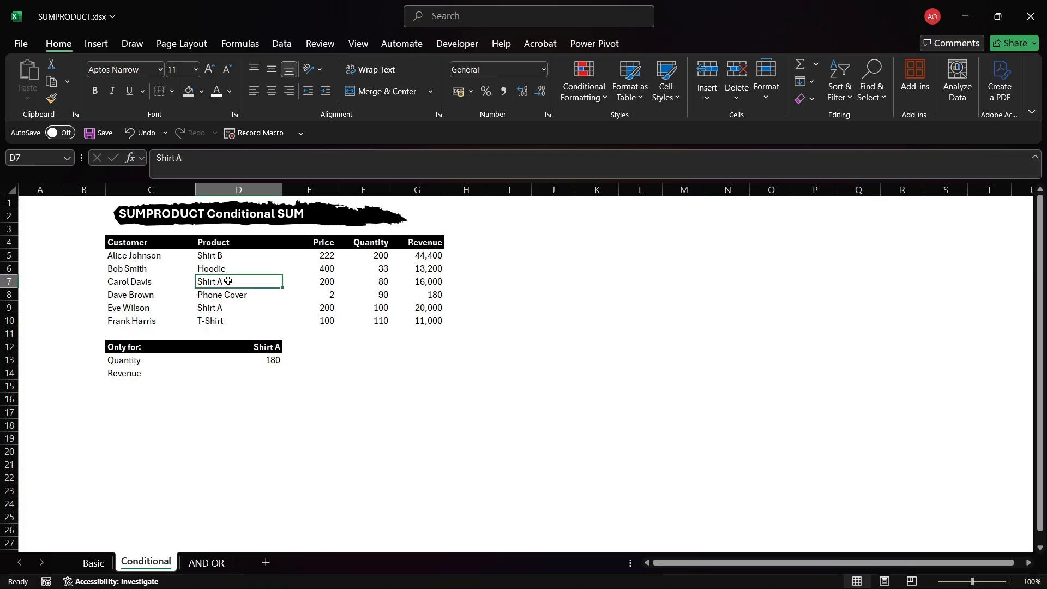
key(shift+space)
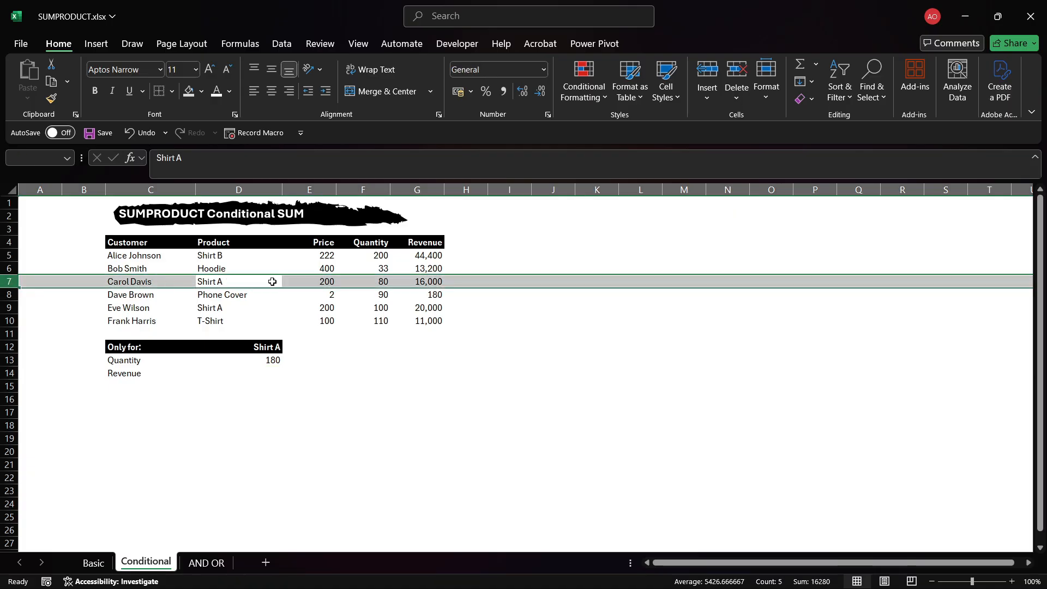
key(Tab)
key(Tab)
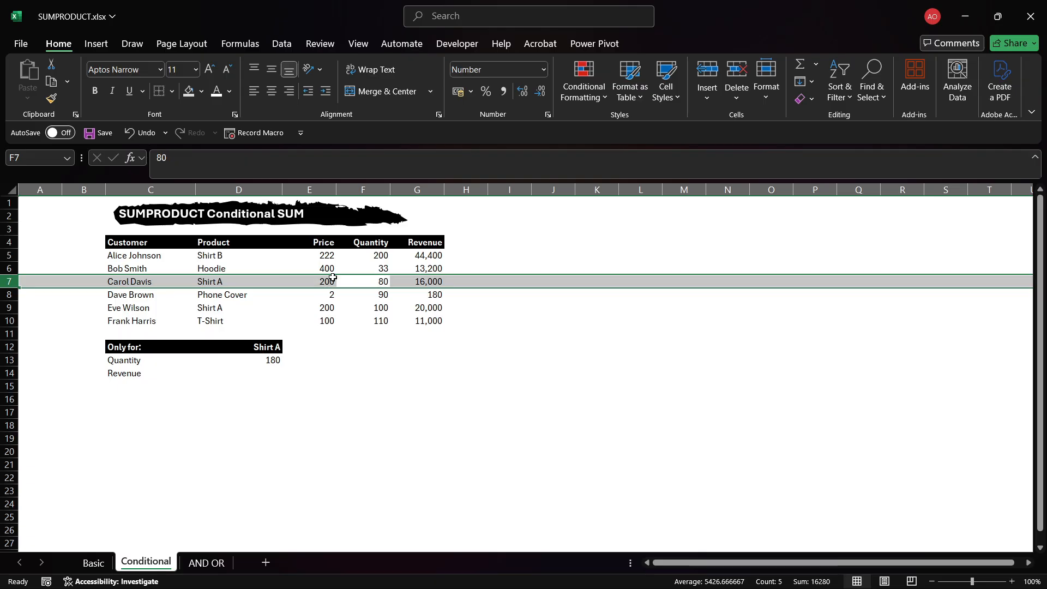
click(217, 310)
key(shift+space)
key(Tab)
key(Tab)
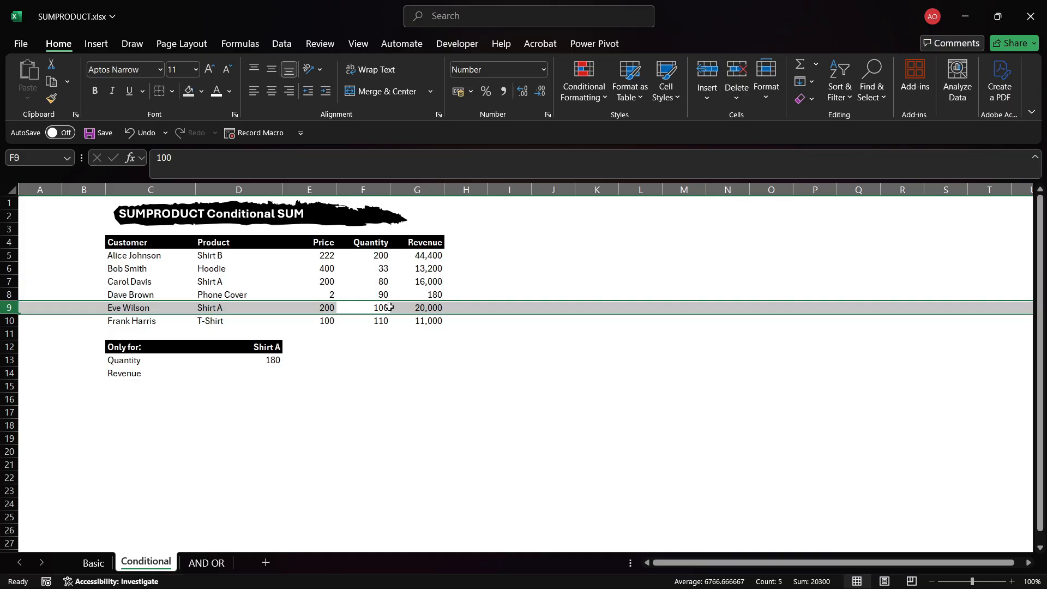
click(268, 360)
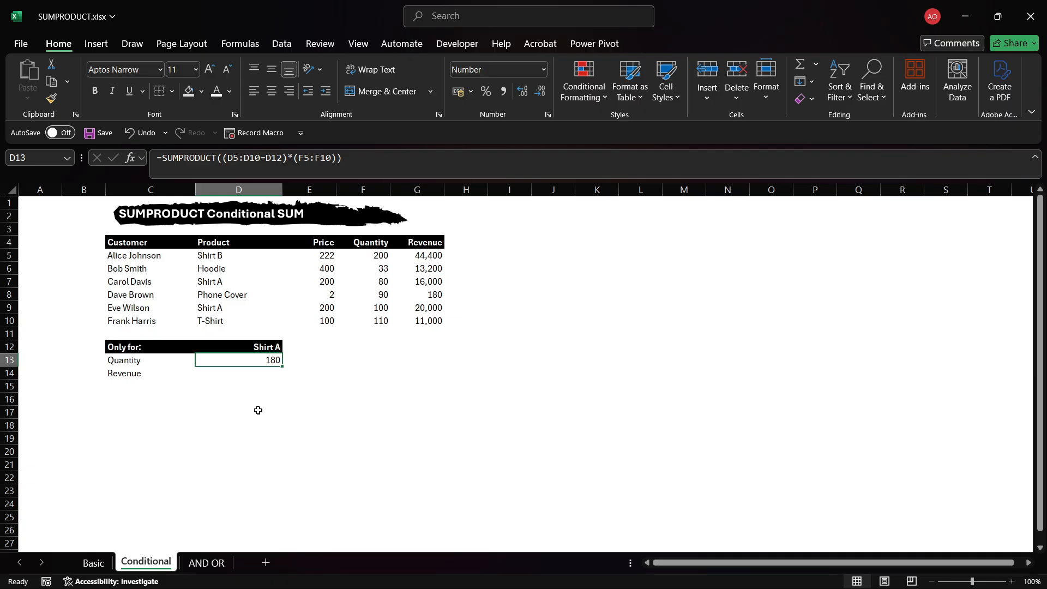
Enter =SUMPRODUCT((D5:D10=D12)*(G5:G10)) in the Revenue cell to sum revenue for the product in D12.
click(256, 373)
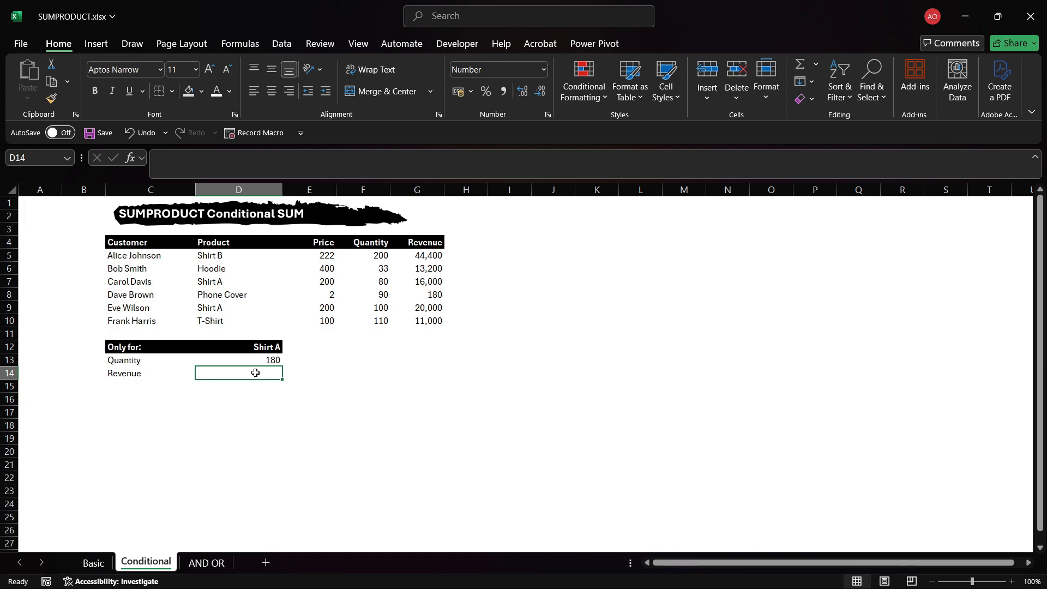
text(=)
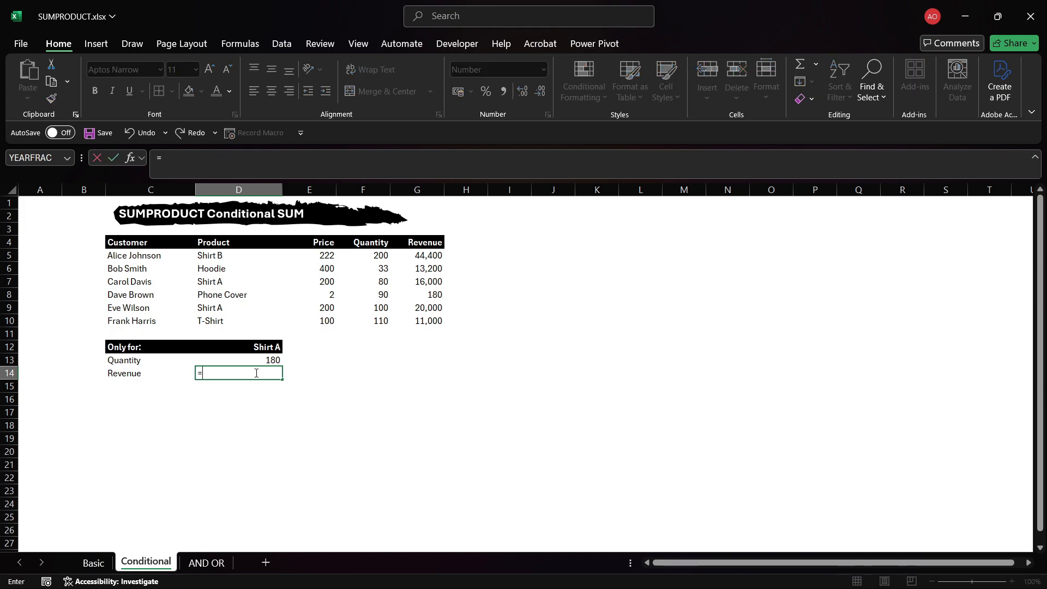
text(SUMPRO)
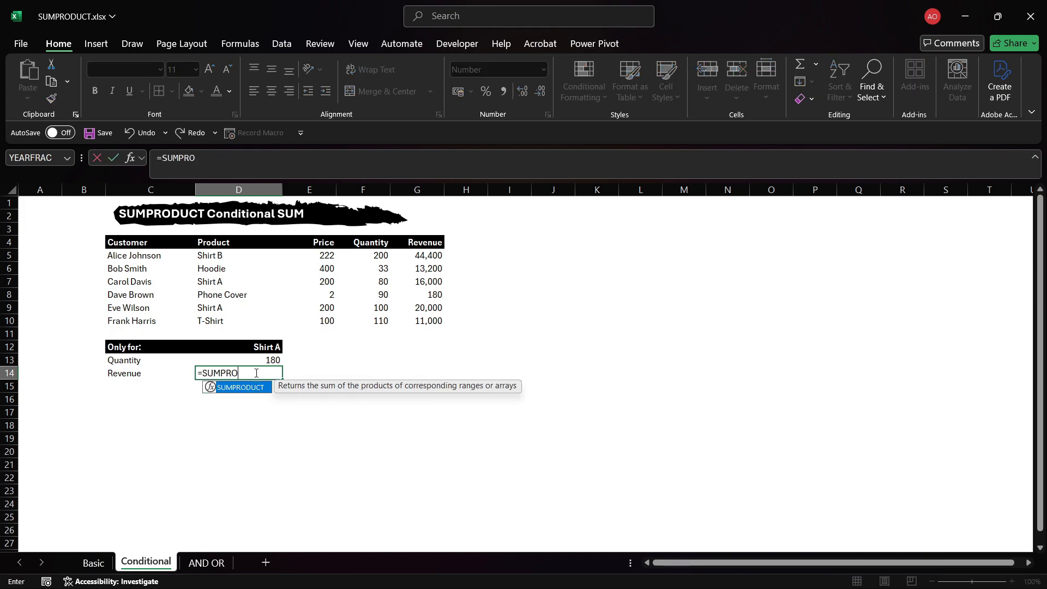
text(DU)
key(Tab)
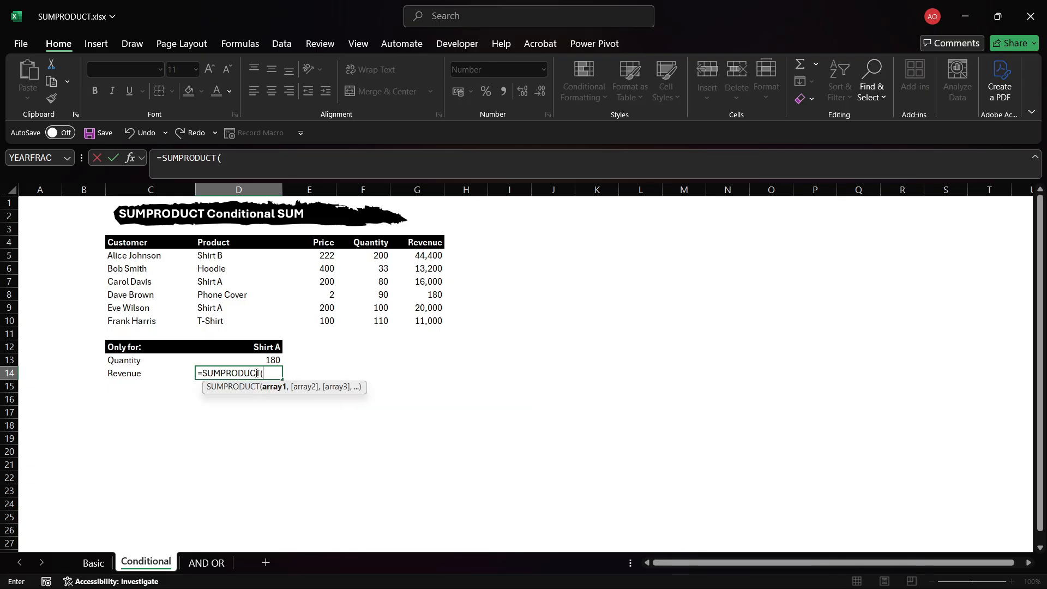
text(()
drag(222, 257, 223, 319)
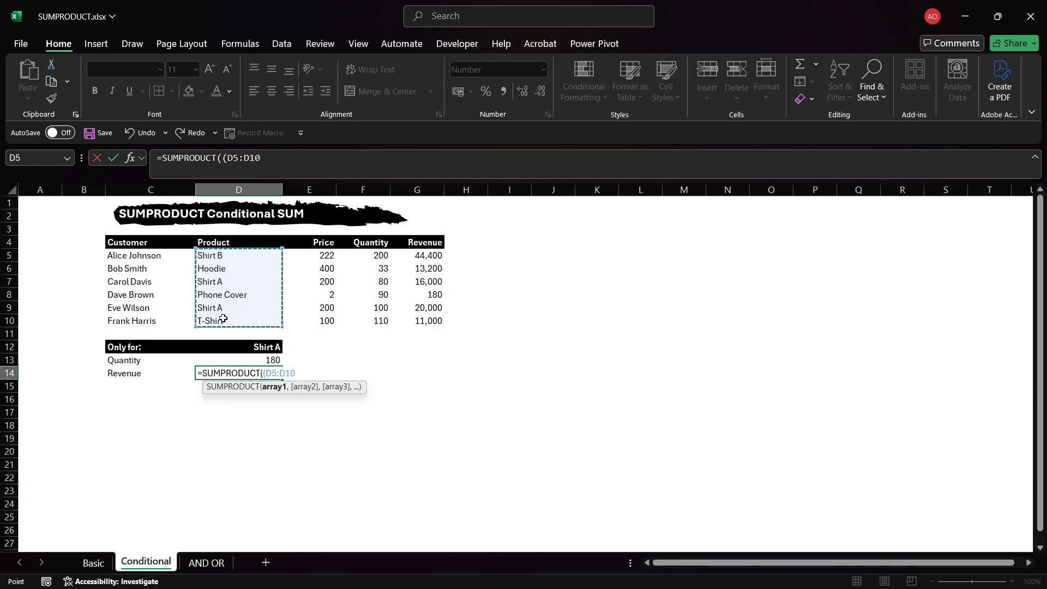
text(=)
click(270, 349)
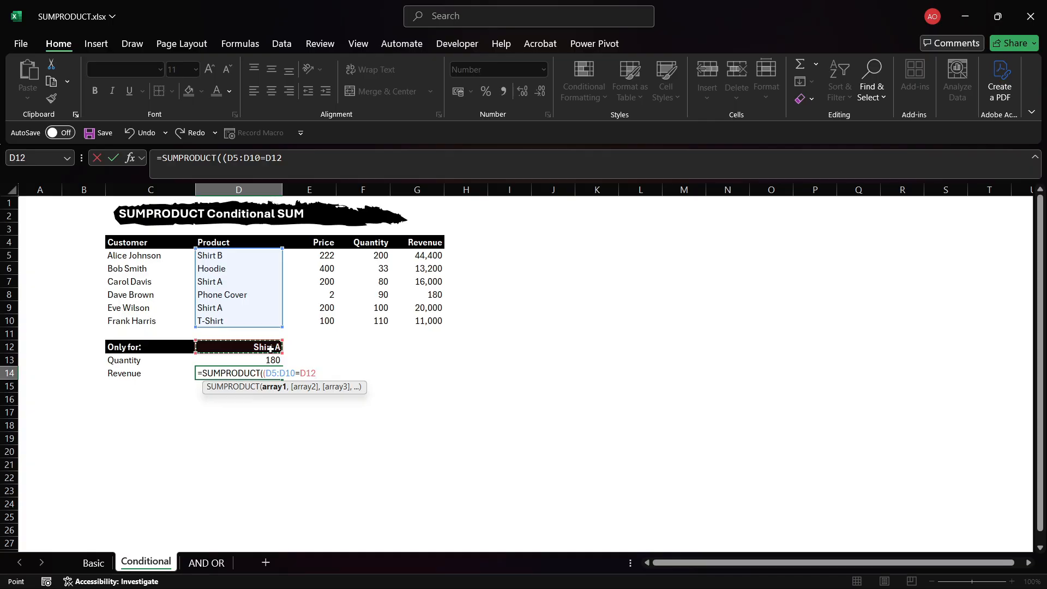
text()*)
drag(421, 255, 422, 314)
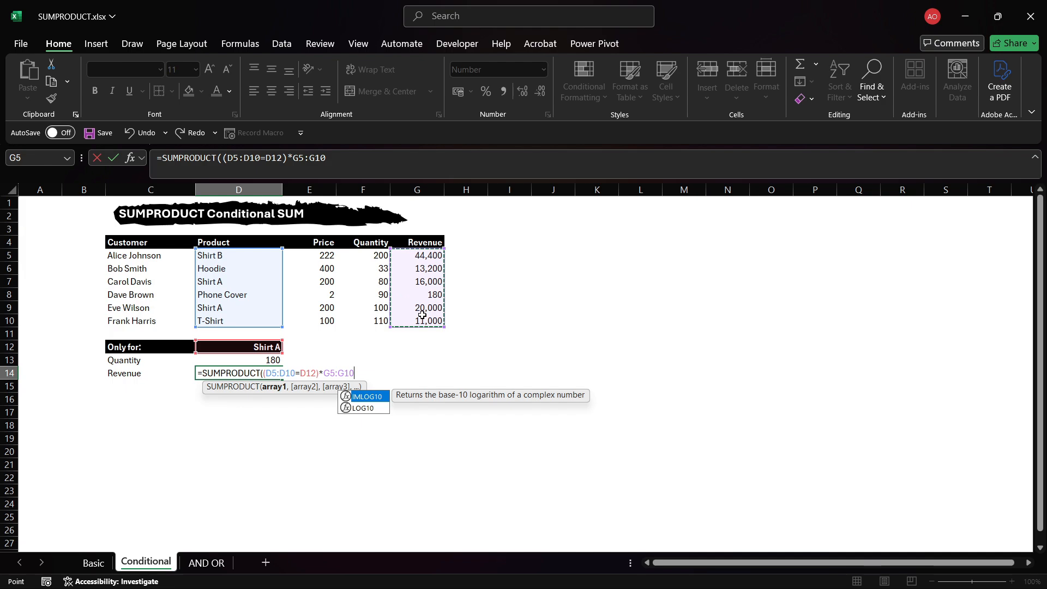
text())
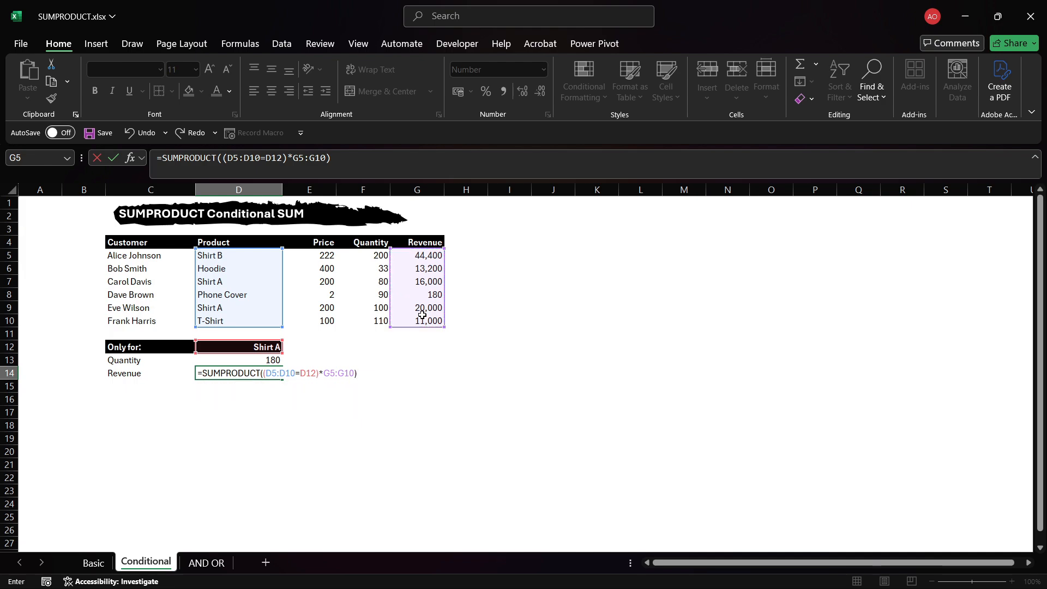
click(323, 373)
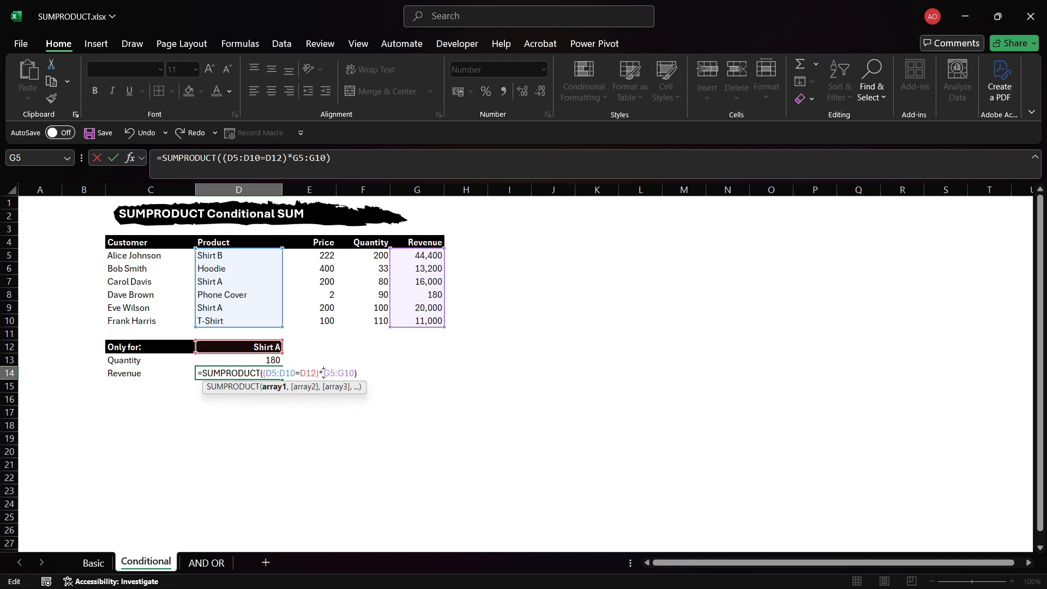
text(()
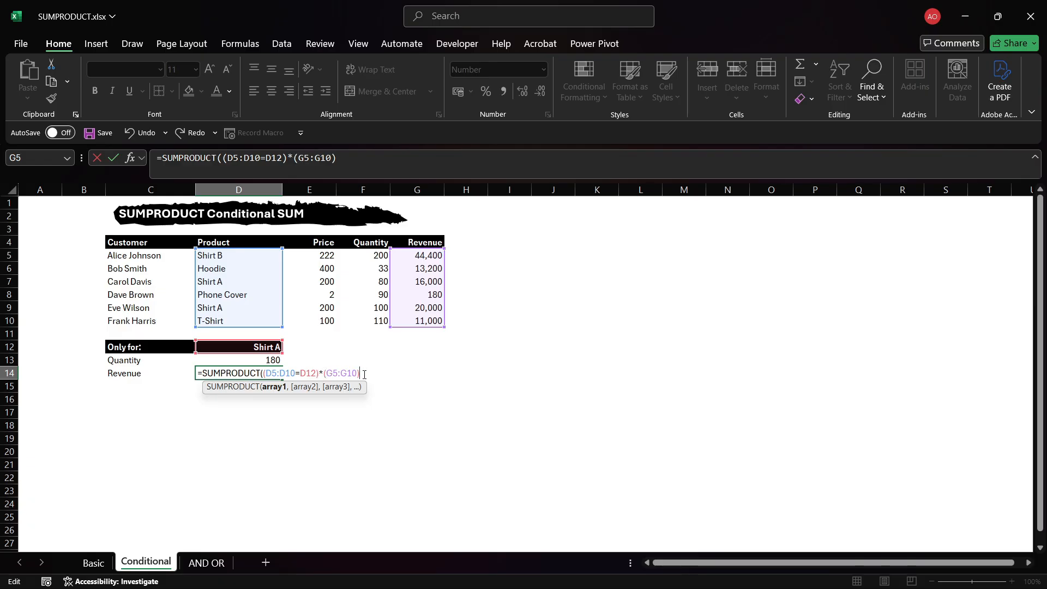
text())
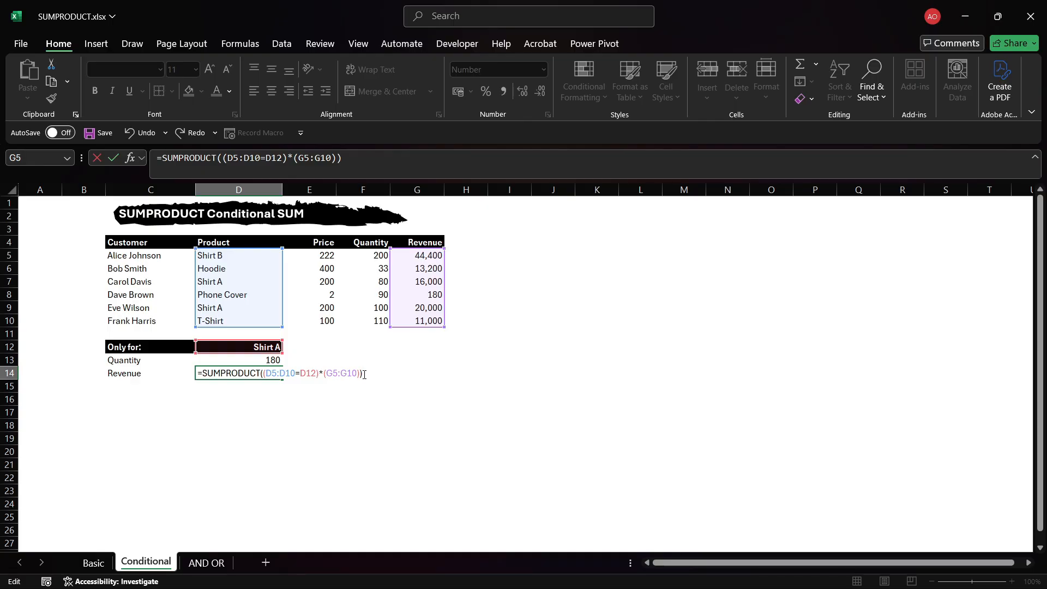
key(Return)
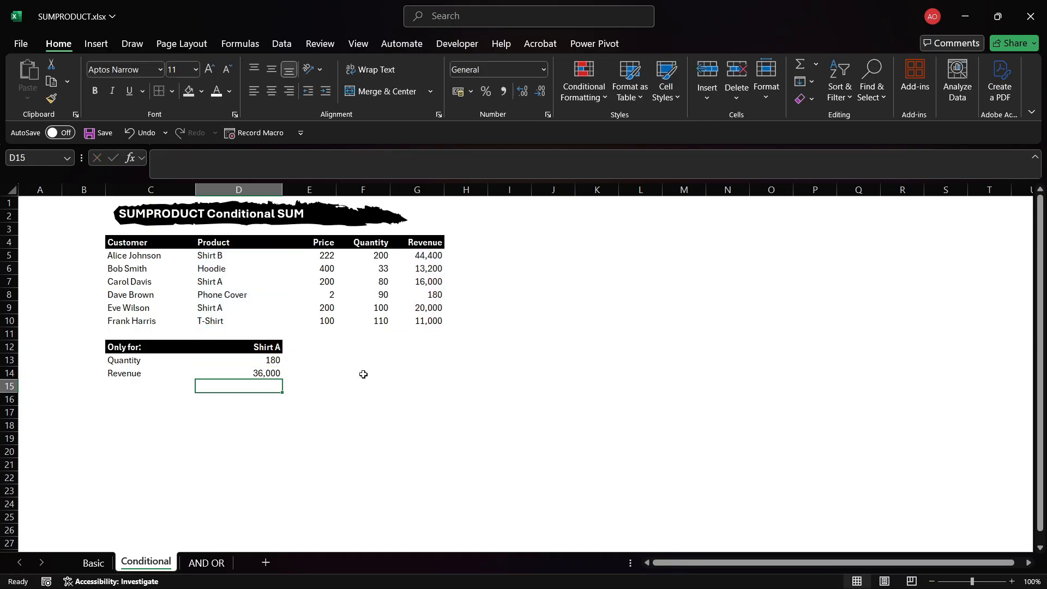
Compare the Shirt A revenue values in the table with the conditional Revenue result.
key(Up)
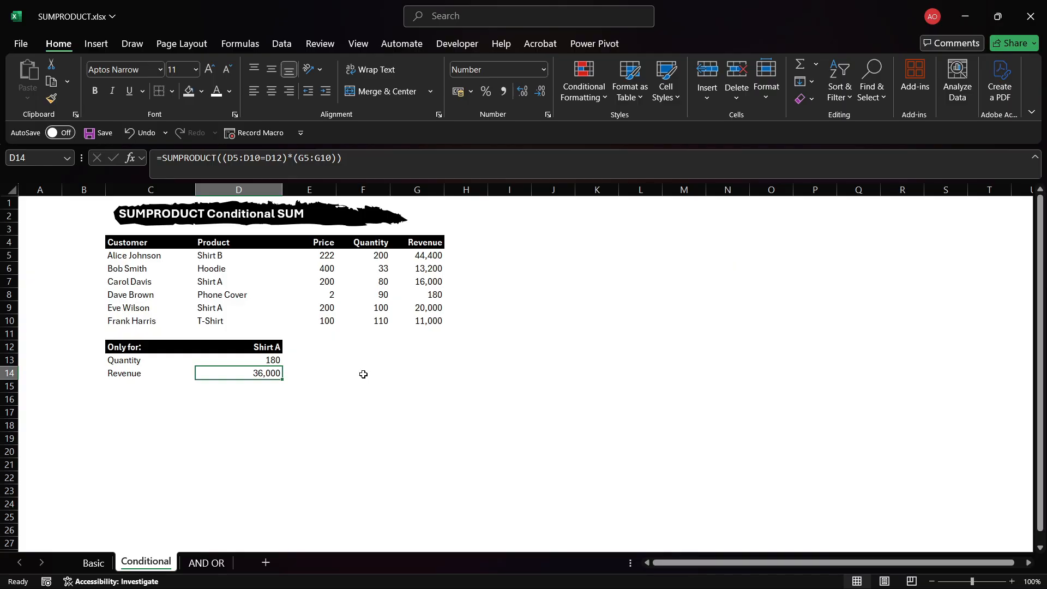
click(435, 283)
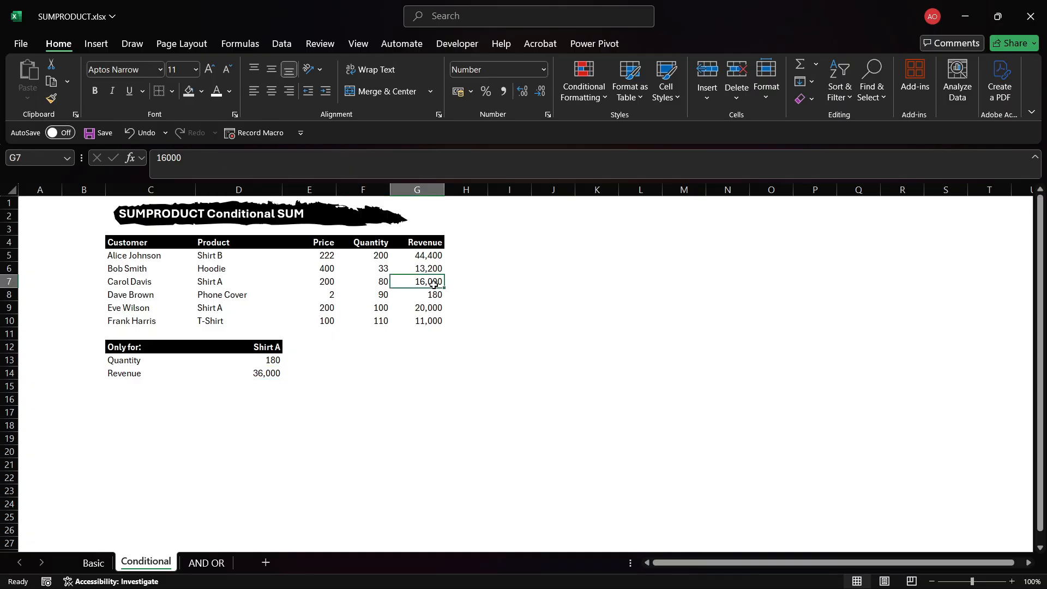
click(436, 309)
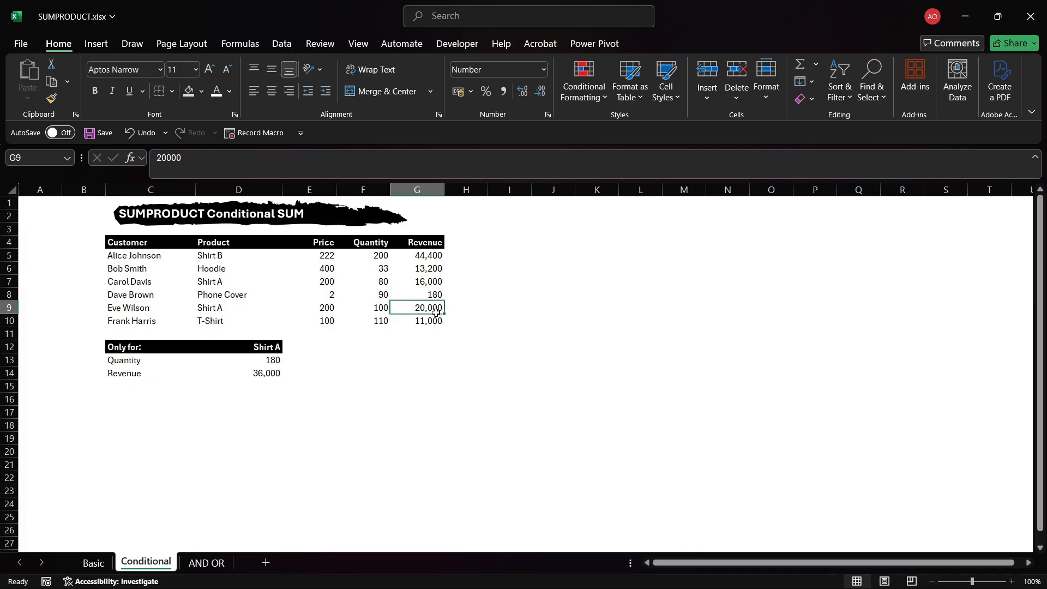
click(265, 383)
click(266, 374)
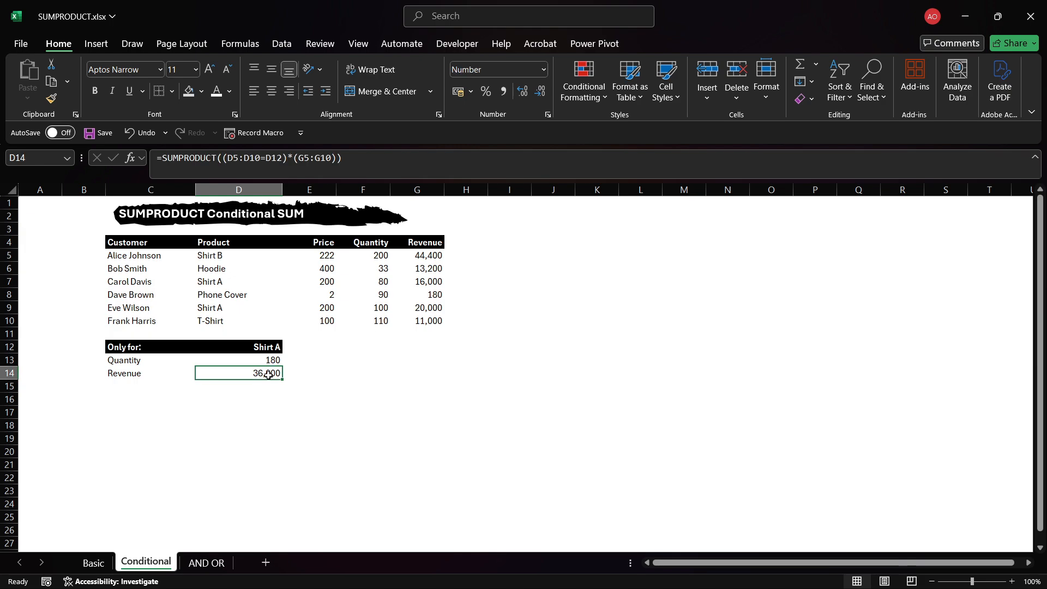
Switch to the AND OR sheet.
click(333, 464)
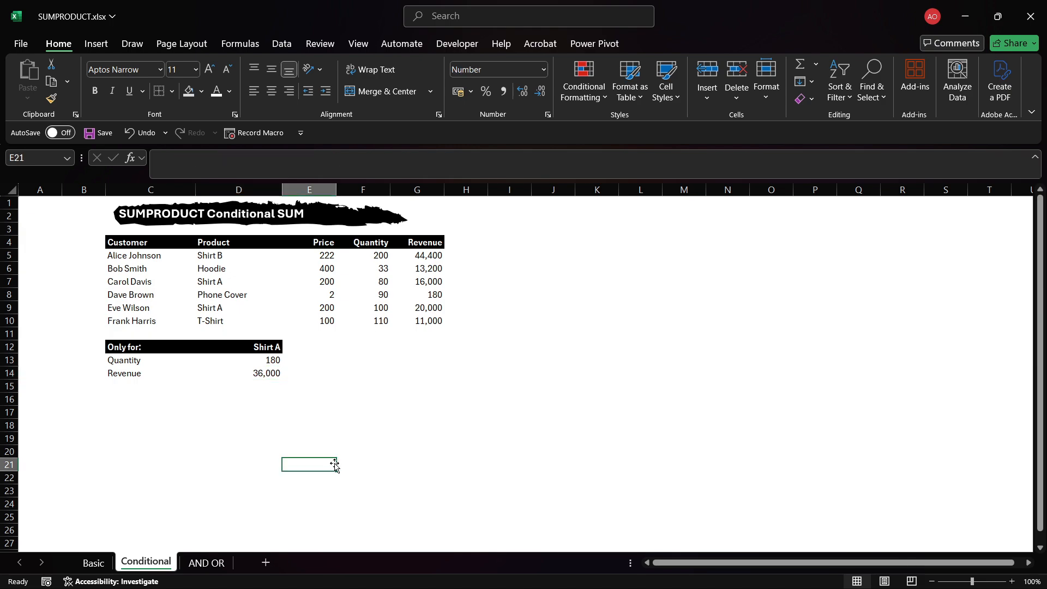
click(207, 563)
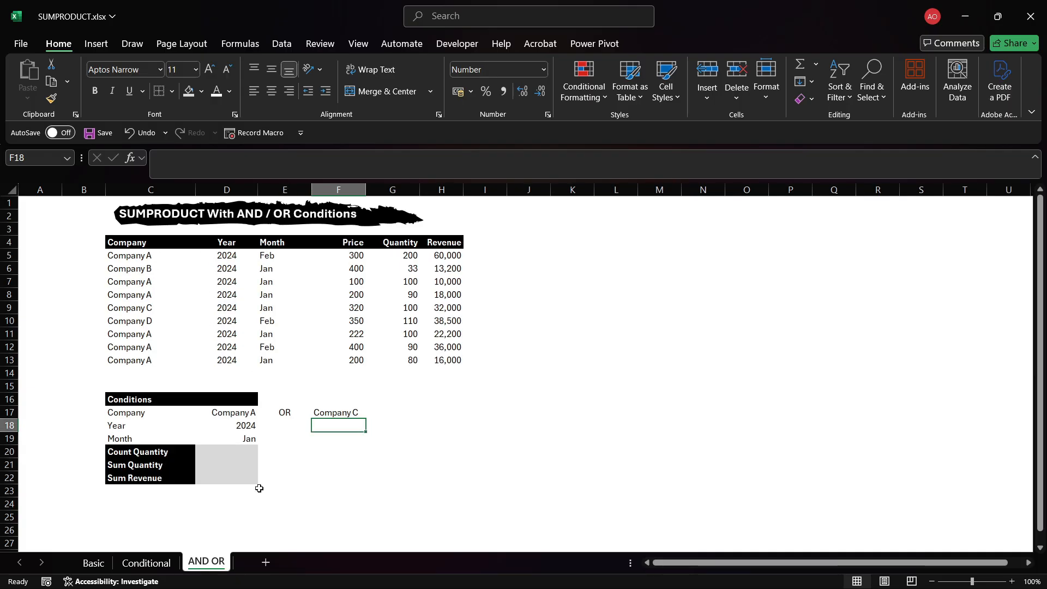
Review the condition cells for the company, the alternative OR company, the year and the month.
click(246, 457)
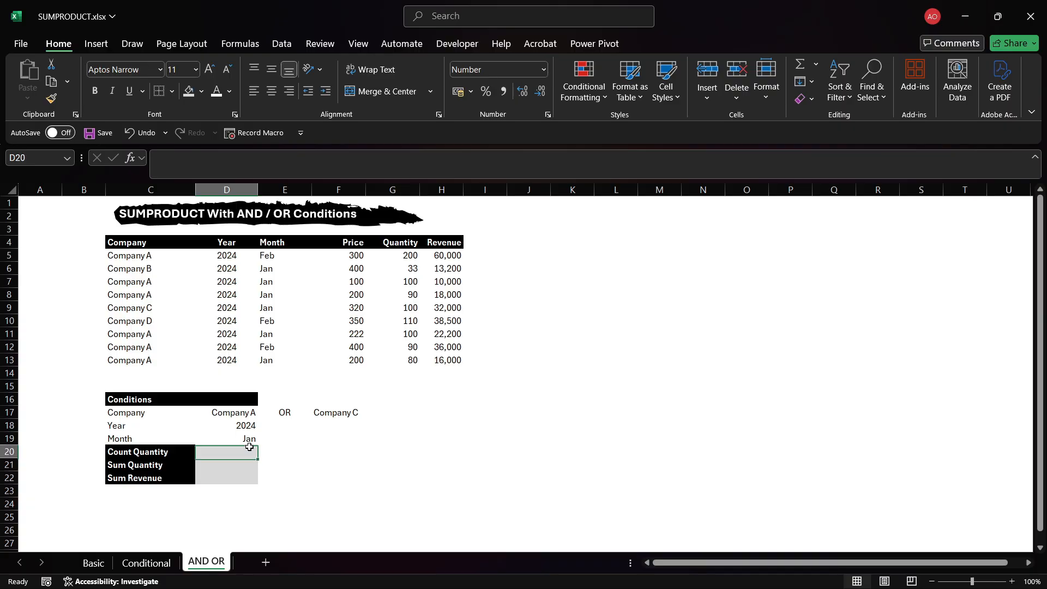
click(242, 409)
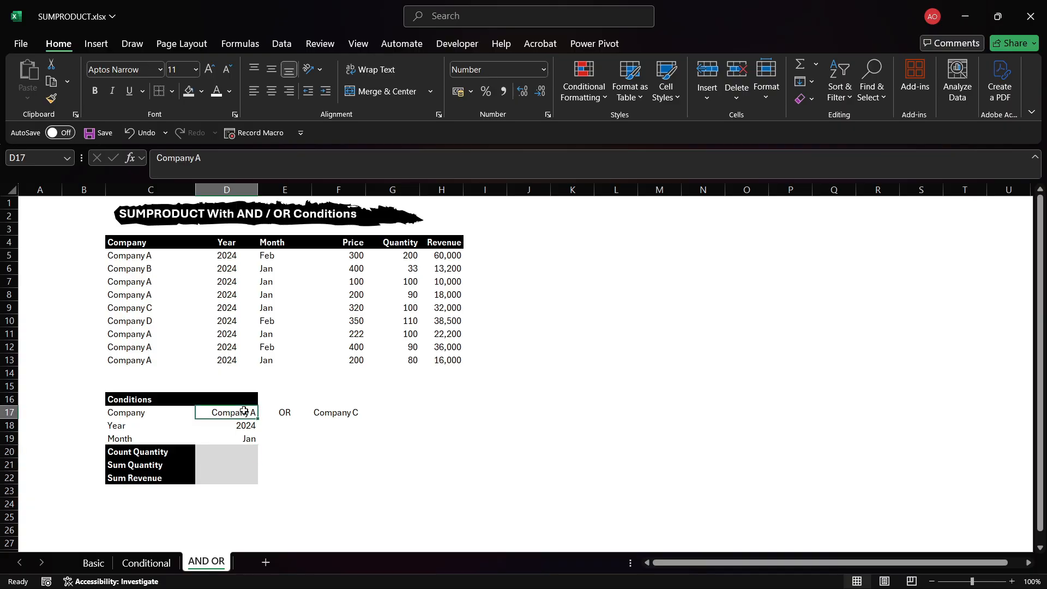
click(336, 413)
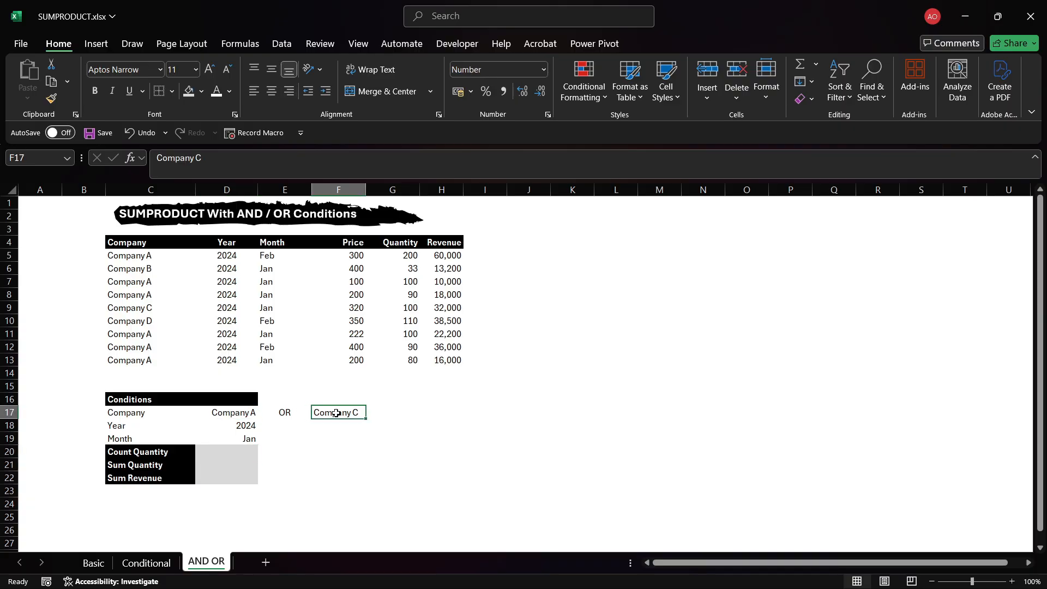
click(245, 426)
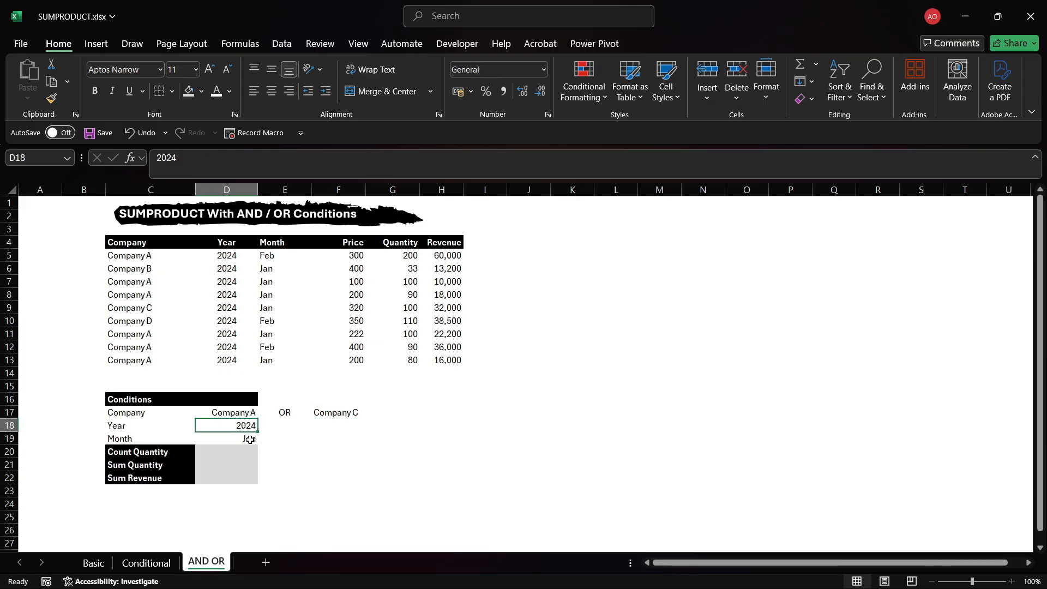
click(250, 439)
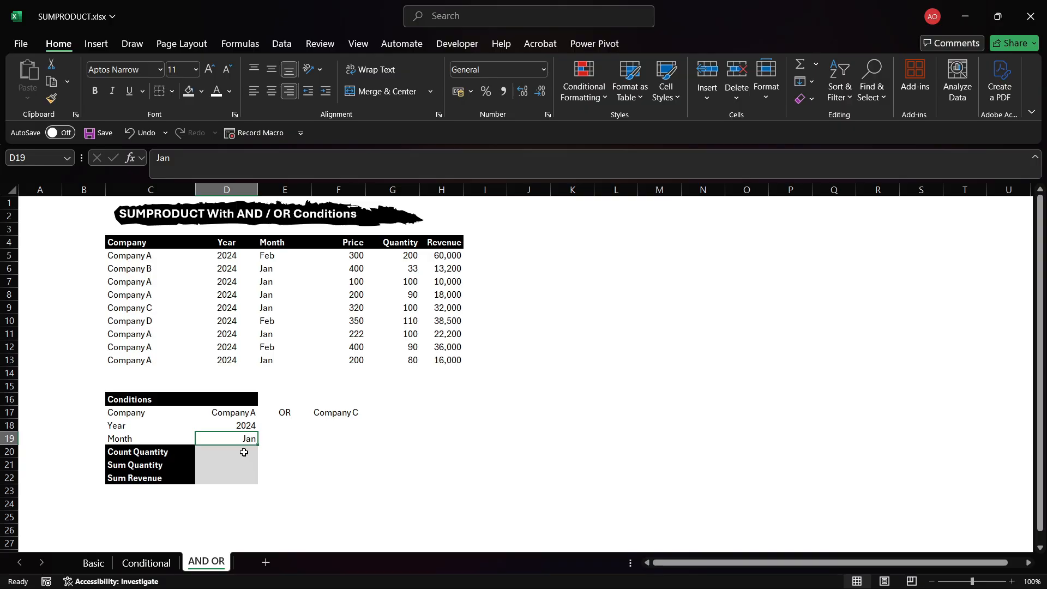
Enter =SUMPRODUCT(((C5:C13=D17)+(C5:C13=F17))*(D5:D13=D18)*(E5:E13=D19)) in the Count Quantity cell to count matching rows.
click(244, 452)
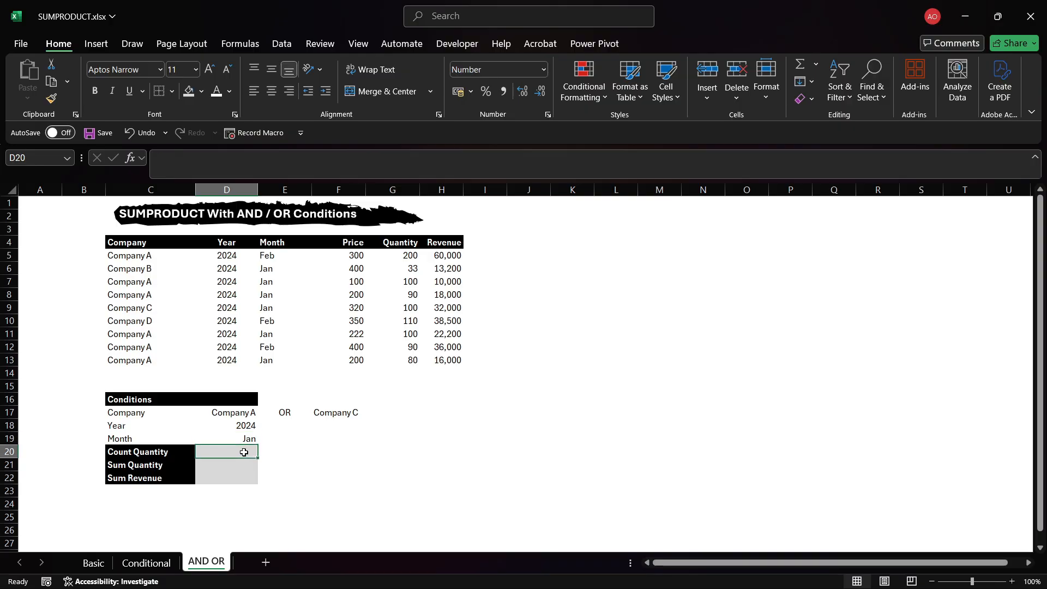
text(=)
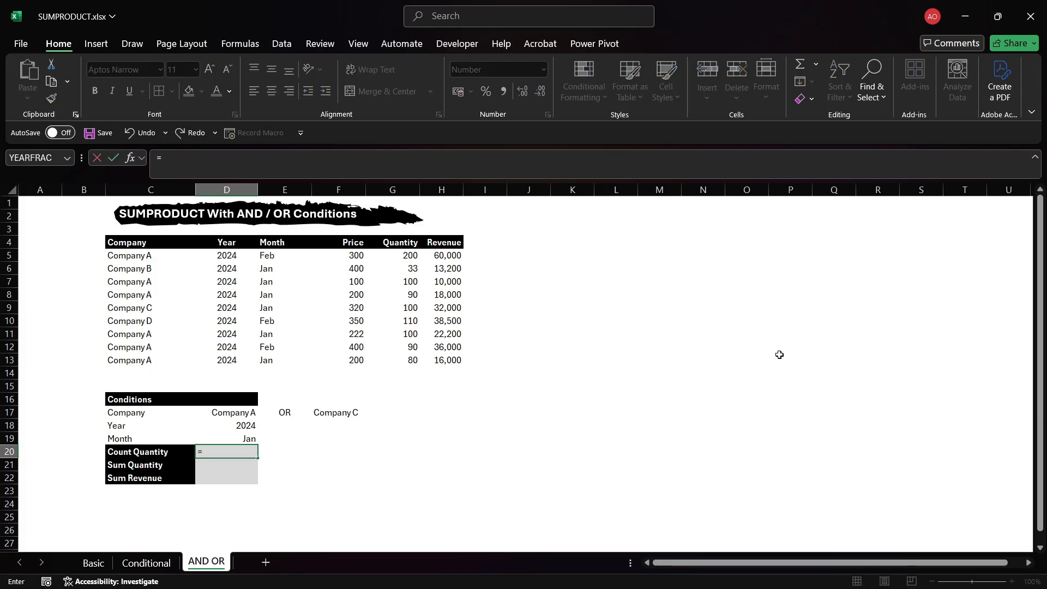
text(SUM)
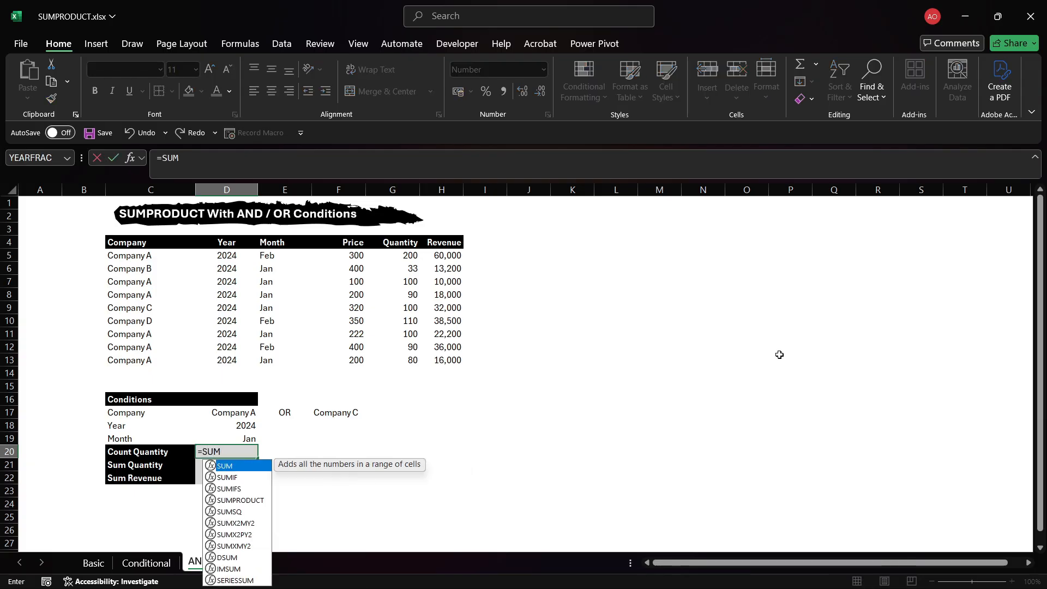
text(PRO)
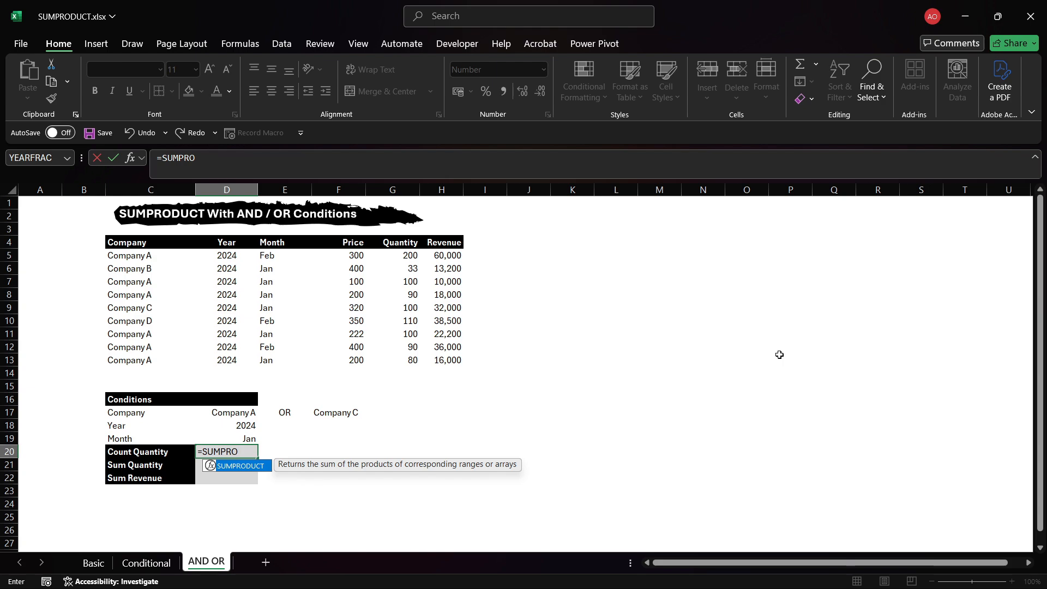
key(Tab)
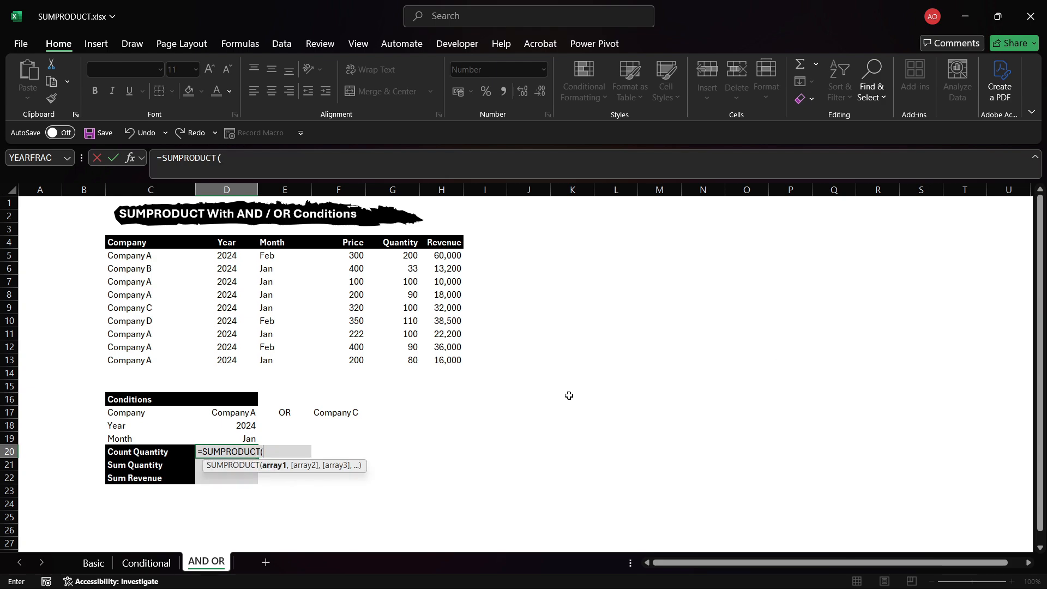
text((()
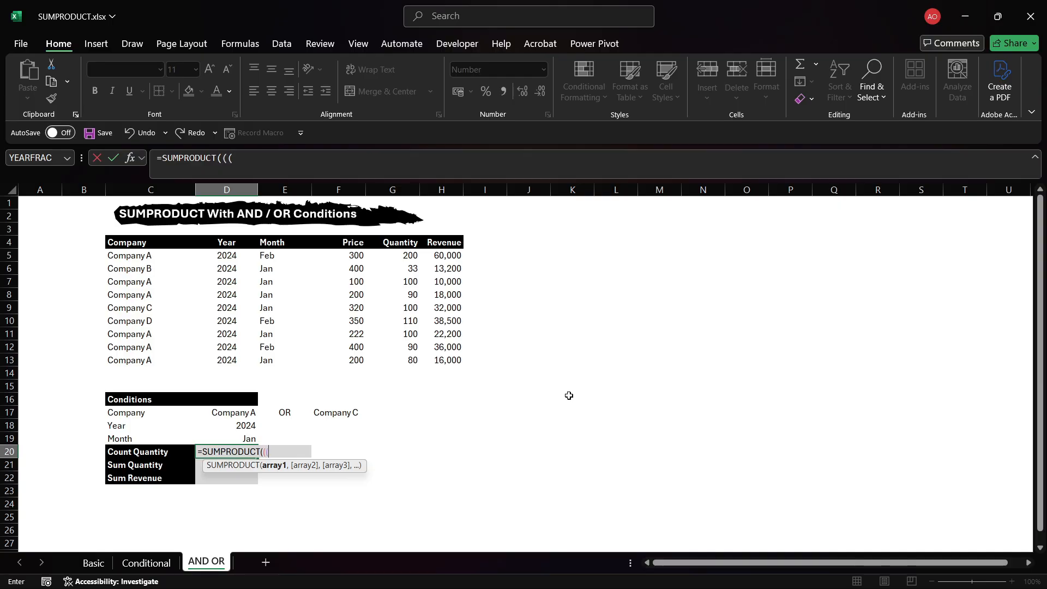
click(250, 412)
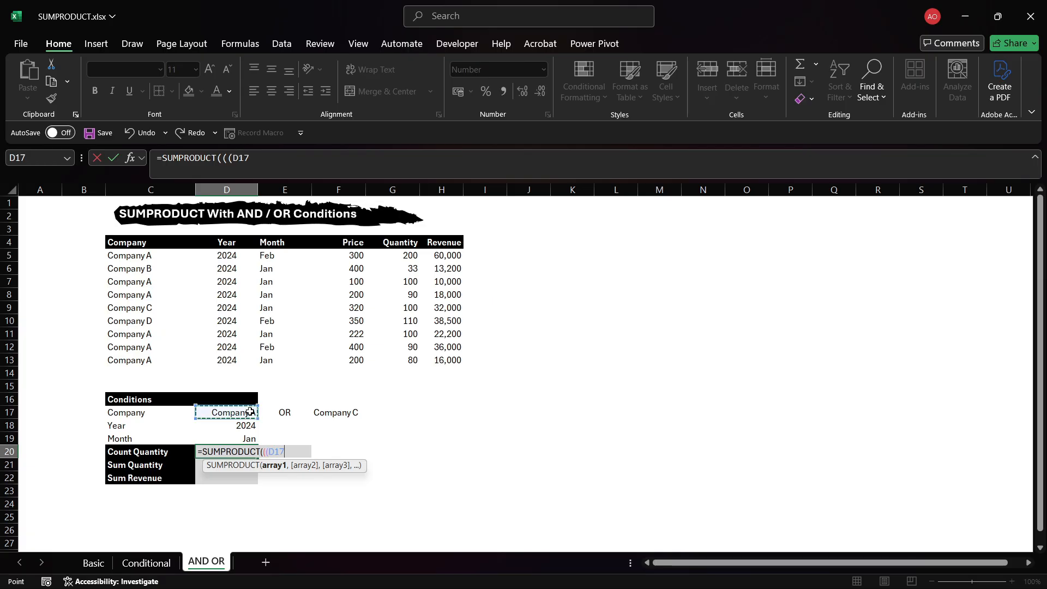
key(BackSpace)
key(BackSpace)
key(BackSpace)
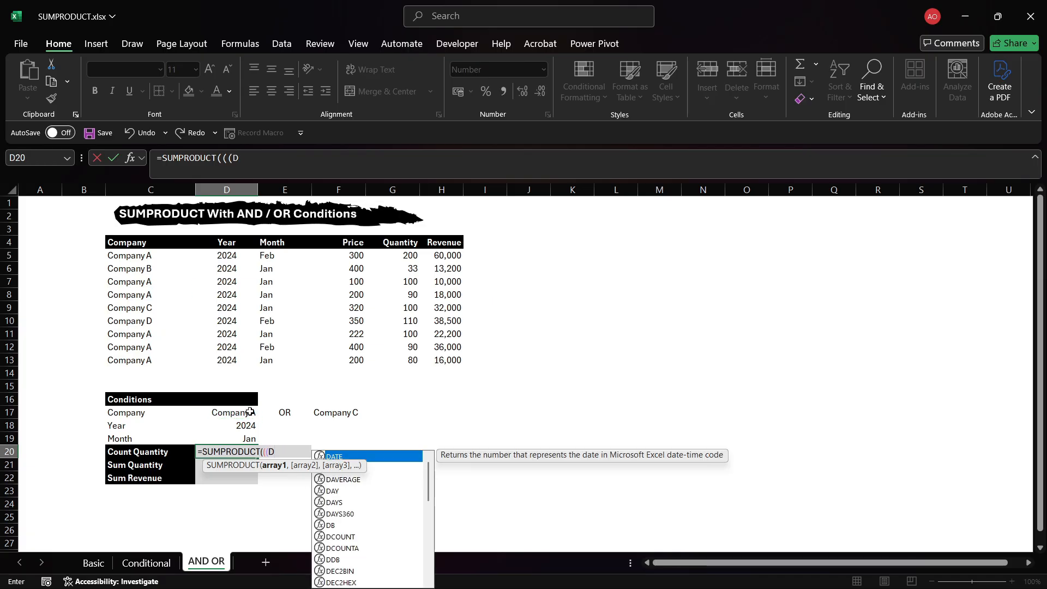
drag(228, 257, 213, 333)
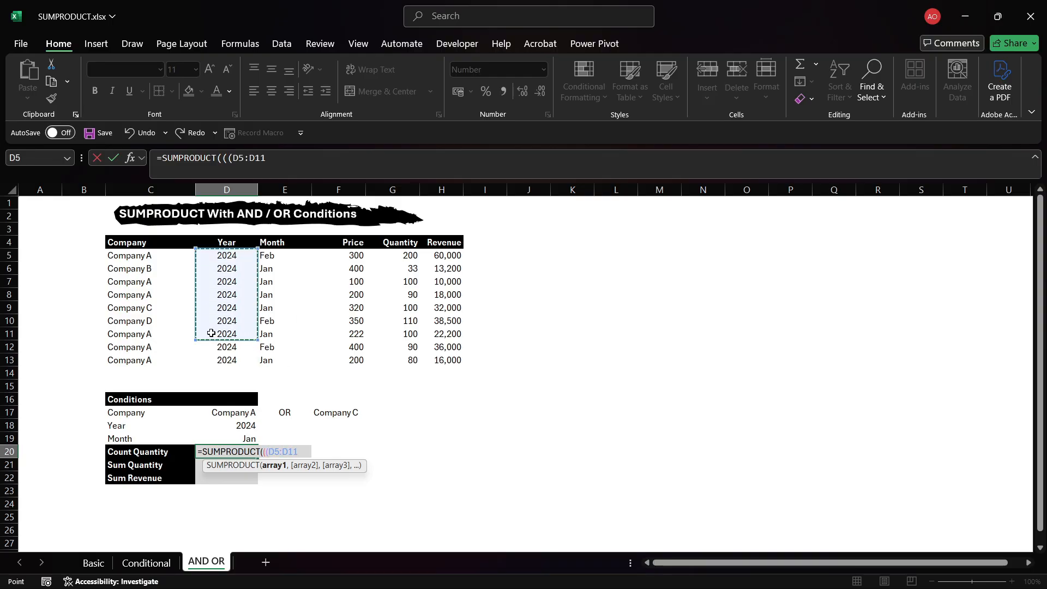
click(134, 258)
drag(135, 258, 135, 368)
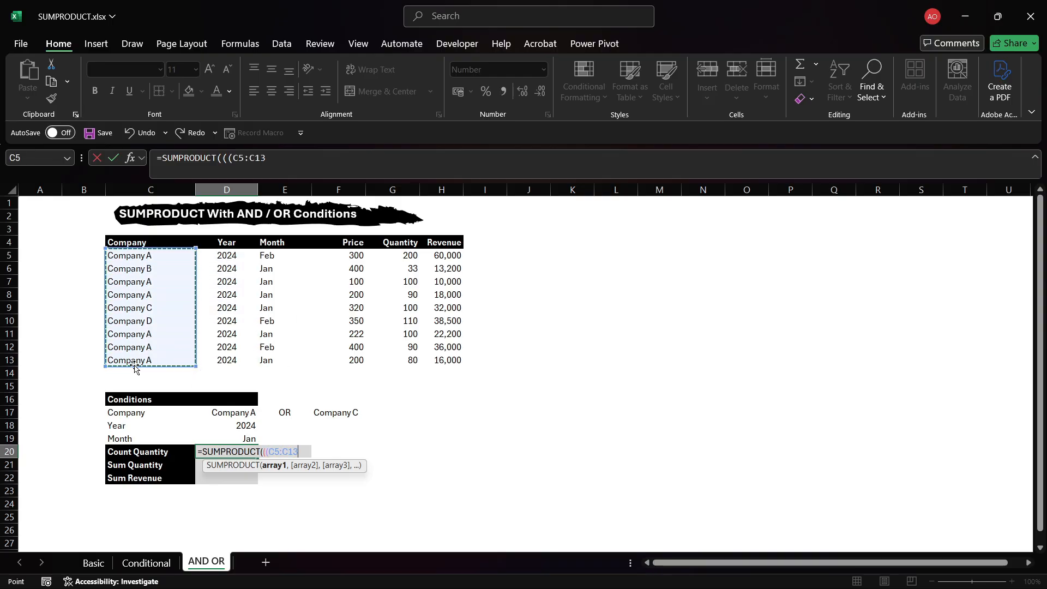
click(247, 412)
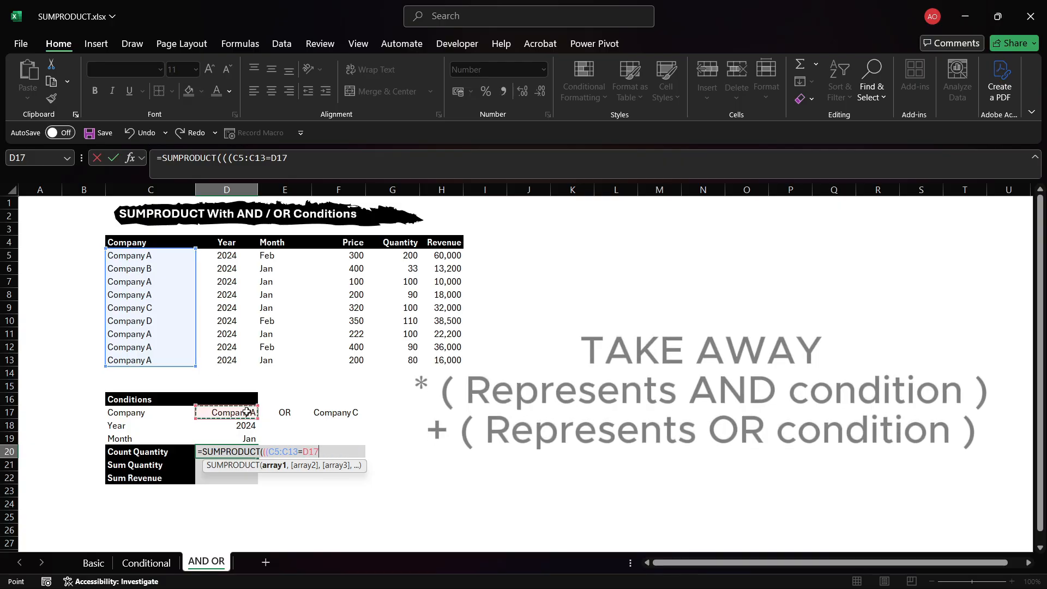
text()+()
drag(164, 256, 174, 366)
text(=)
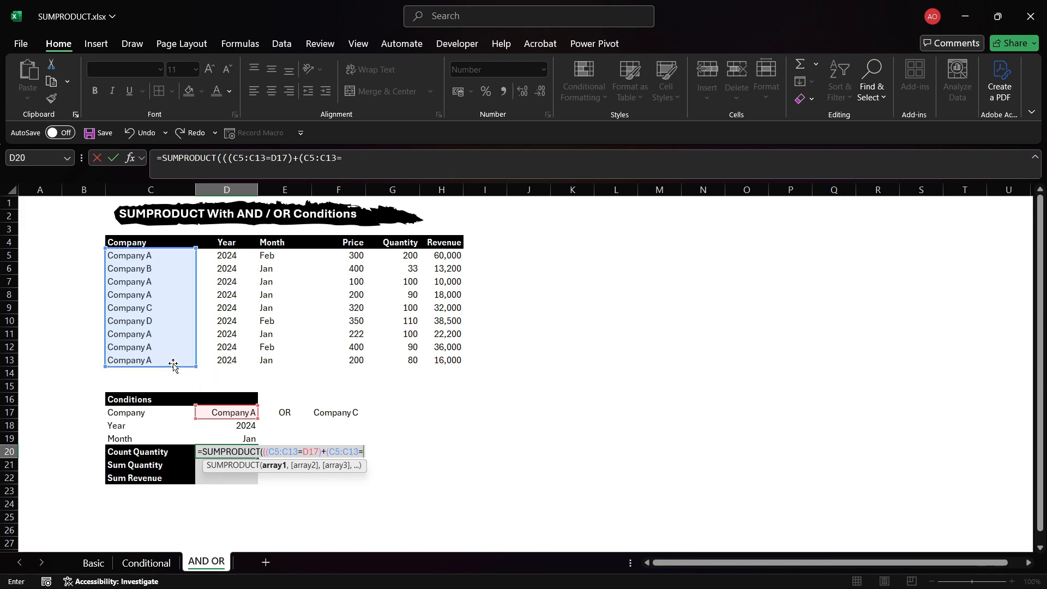
click(340, 411)
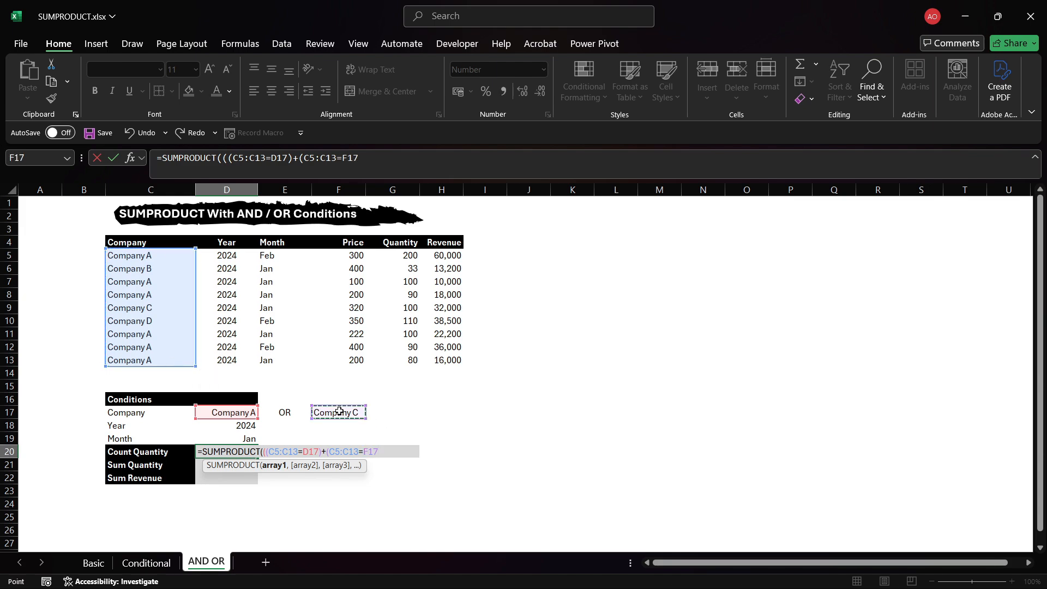
text()))
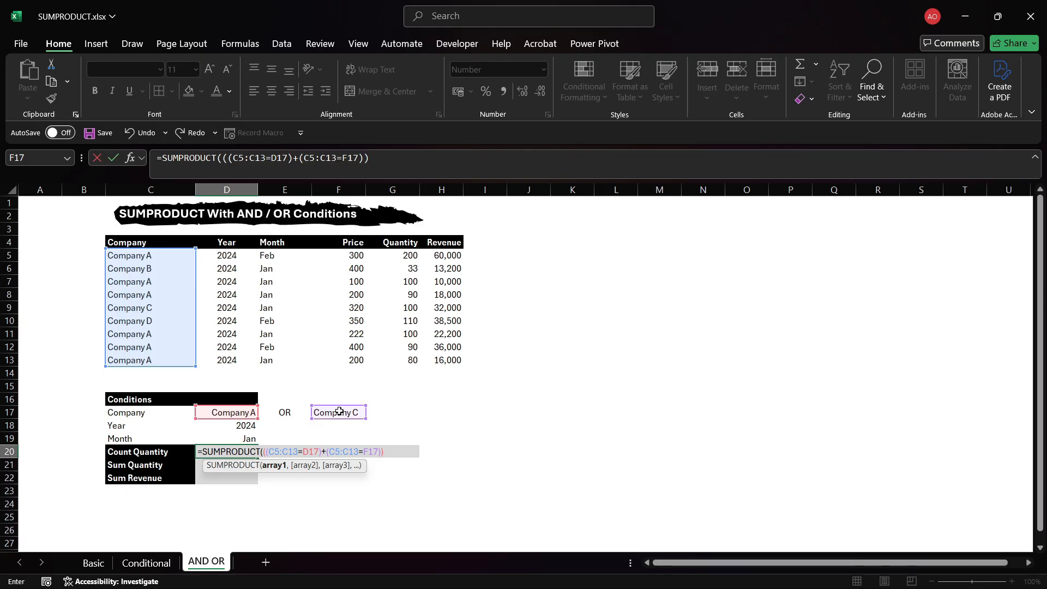
text(*)
drag(218, 254, 232, 357)
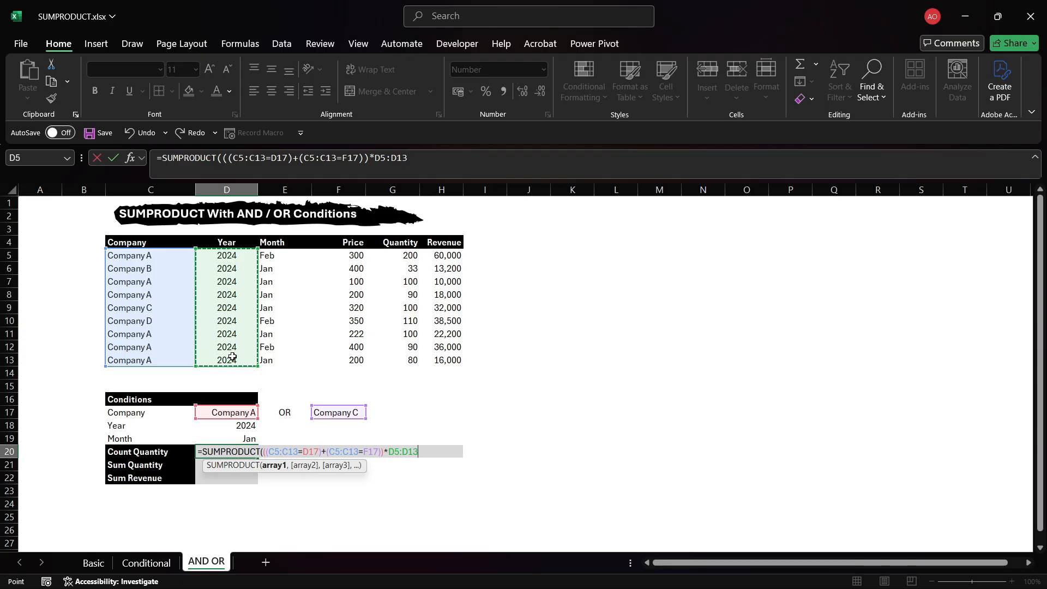
text(=)
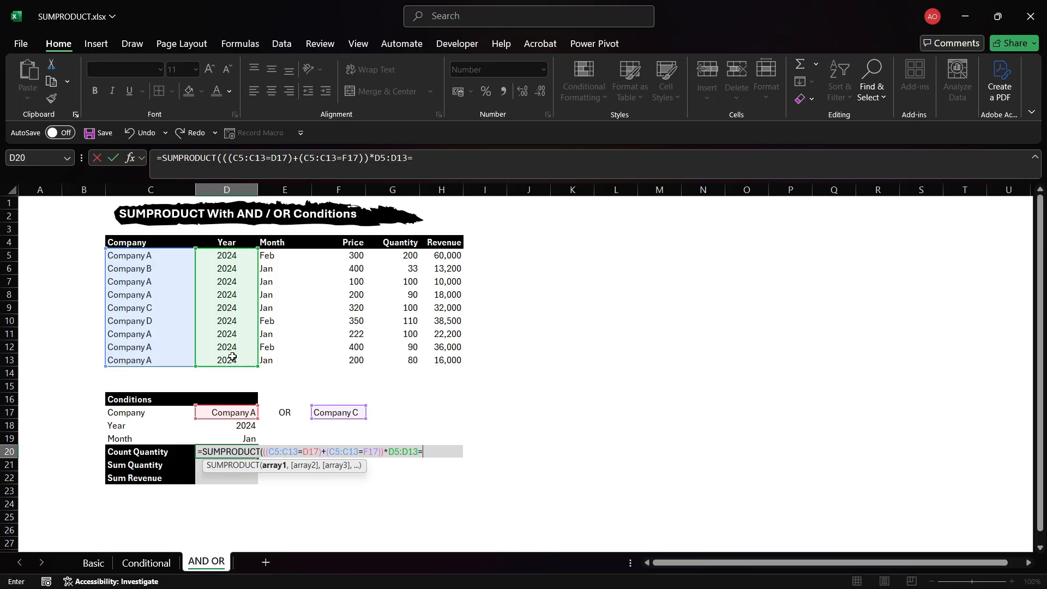
click(241, 425)
text())
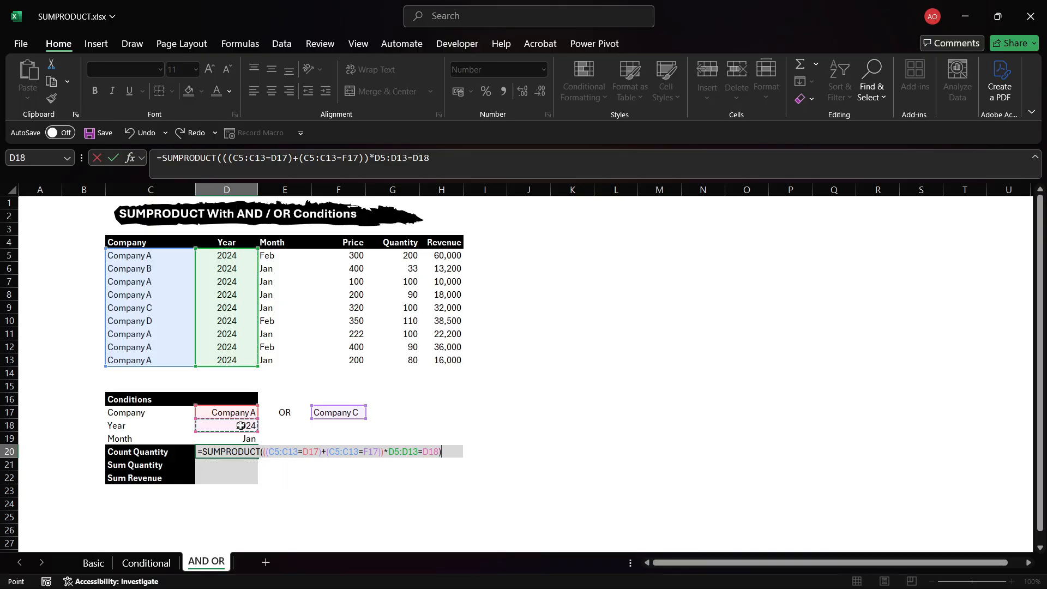
click(388, 453)
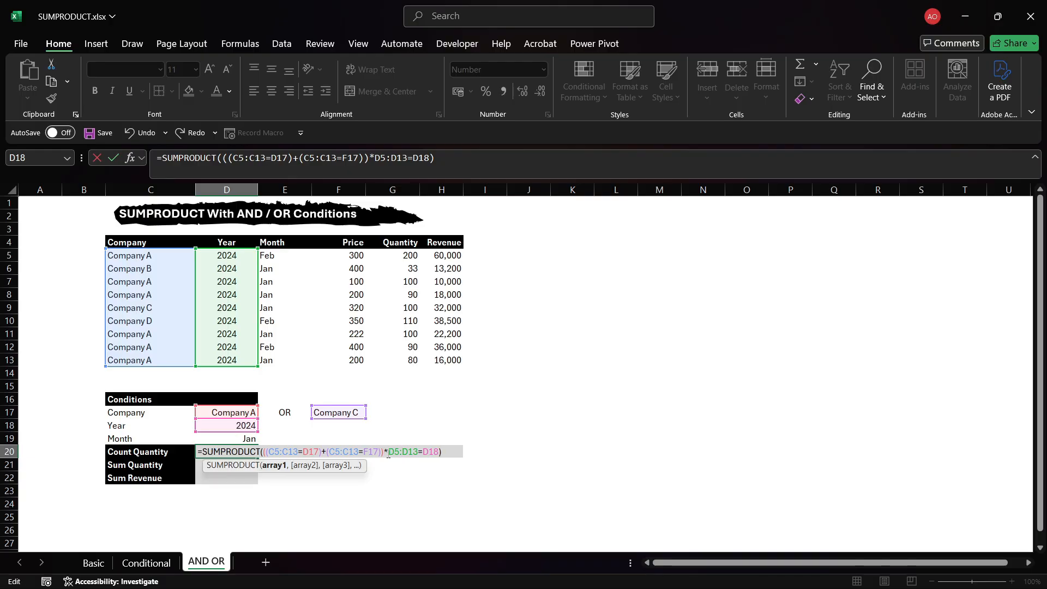
text(()
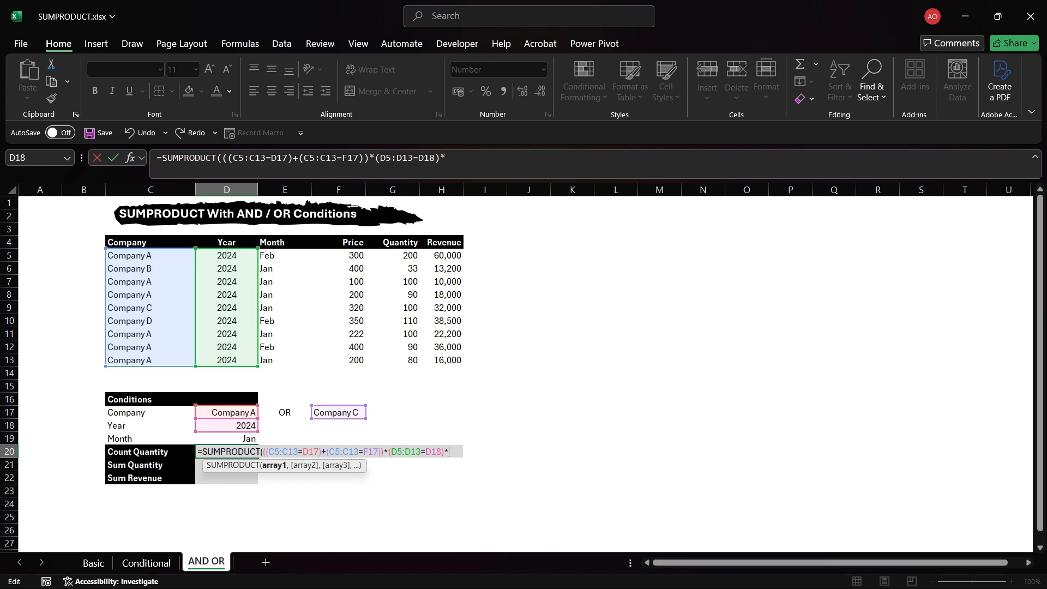
text(*()
drag(286, 255, 285, 356)
text(=)
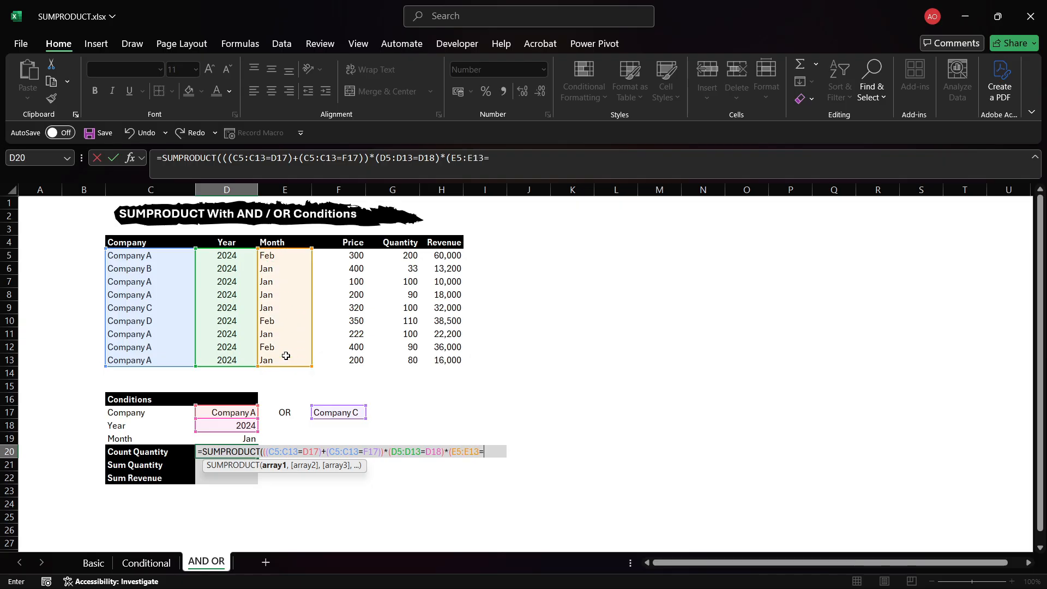
click(242, 436)
text()))
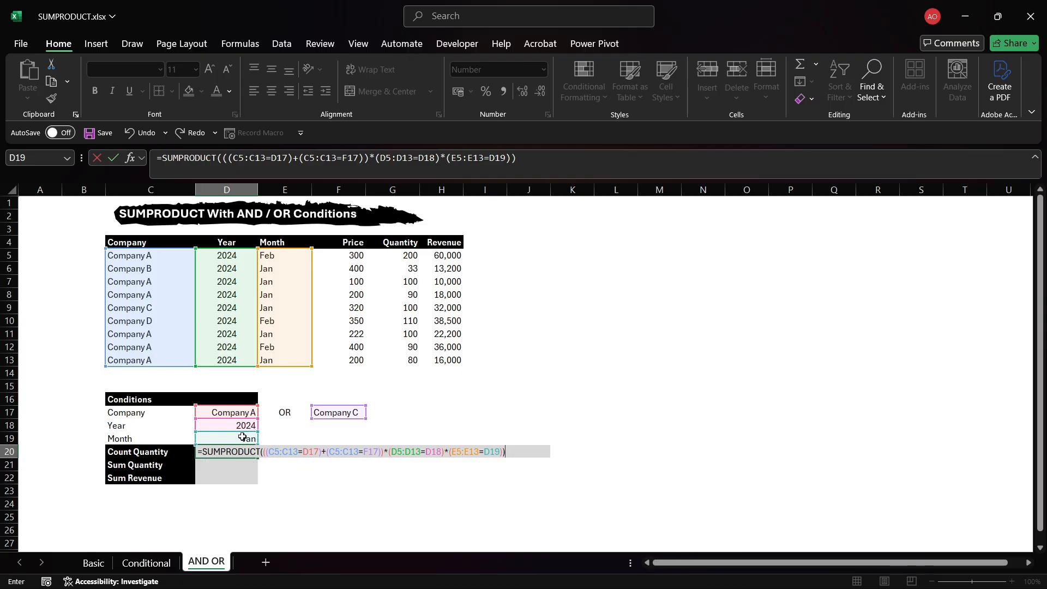
key(Return)
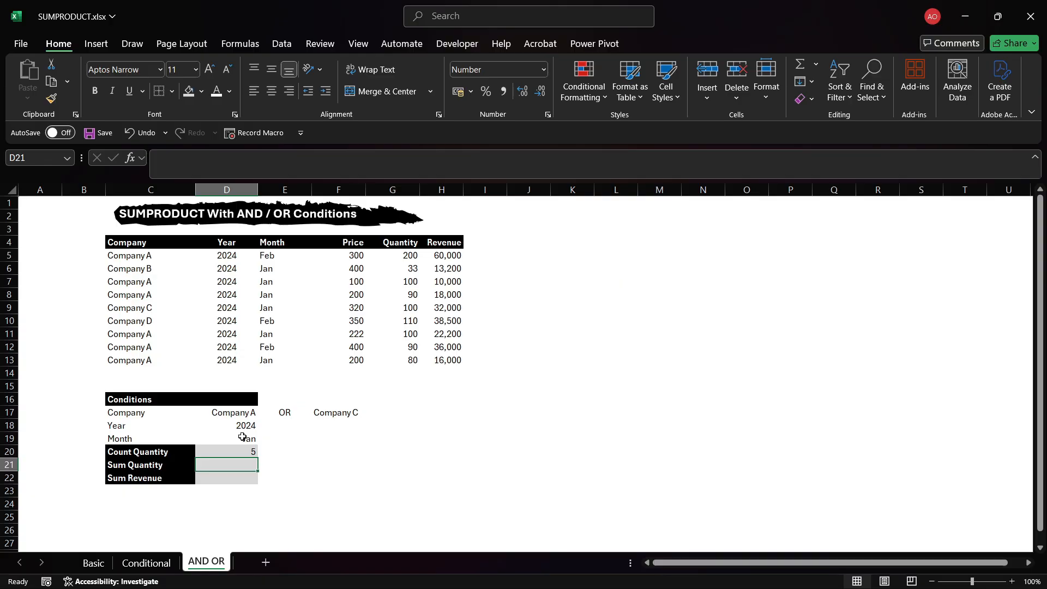
Step through the data table's company, month and quantity cells to check which rows meet the conditions.
click(245, 448)
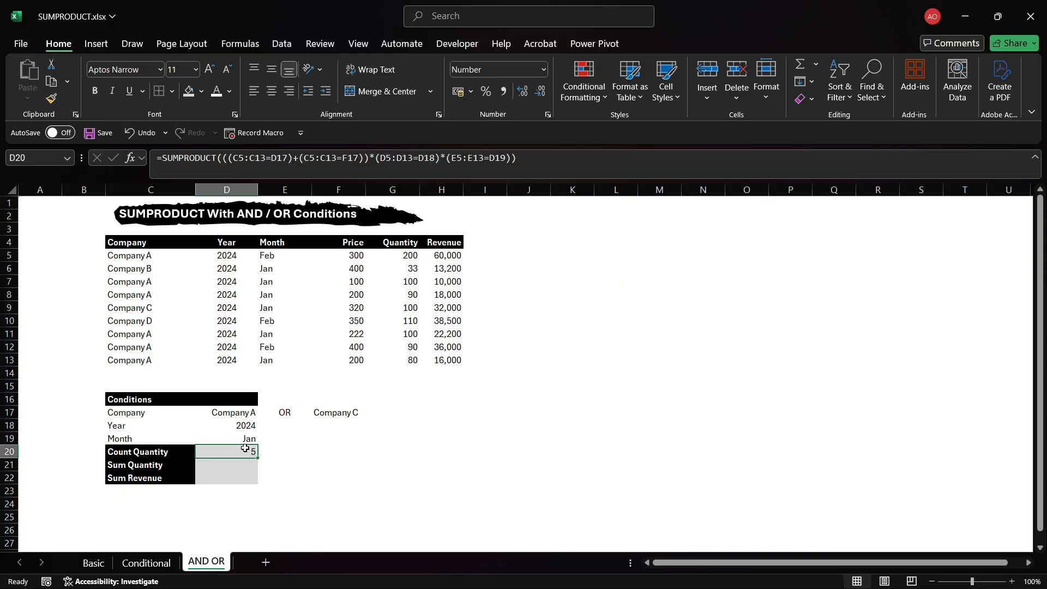
click(157, 256)
drag(158, 255, 379, 362)
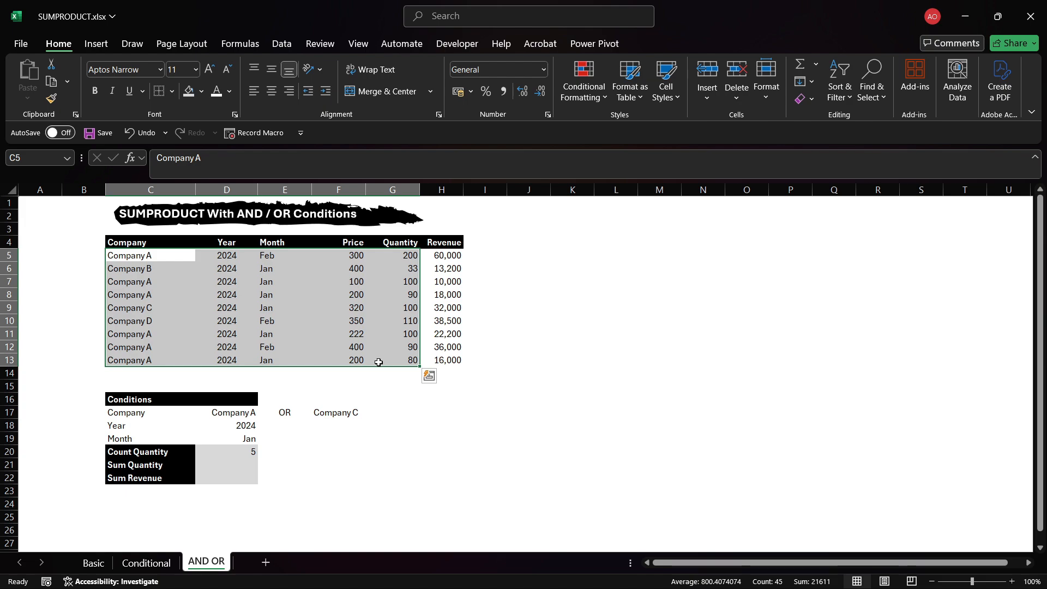
key(Tab)
key(Tab)
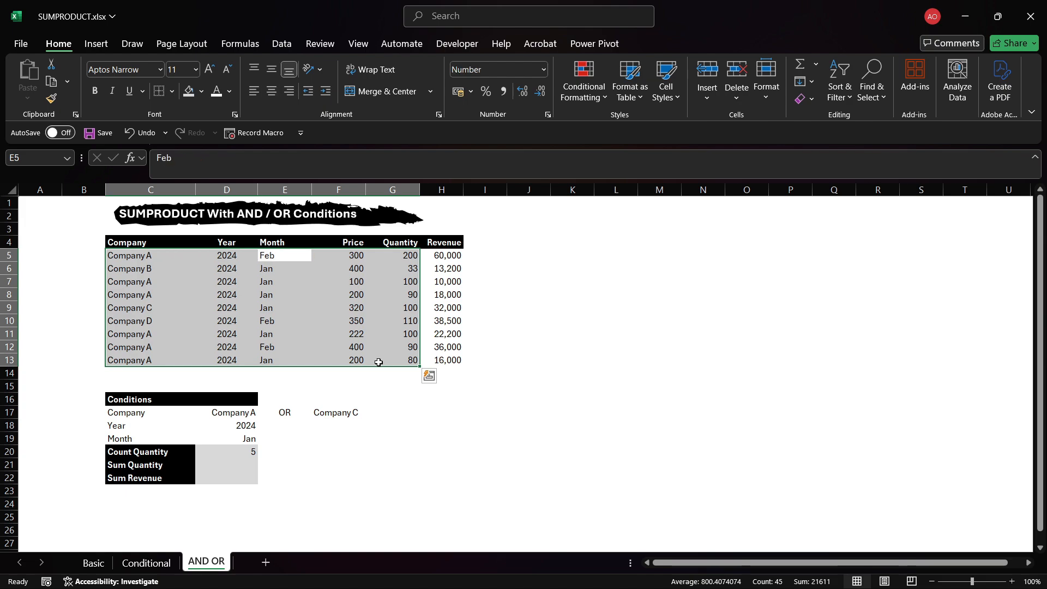
key(Tab)
key(Tab)
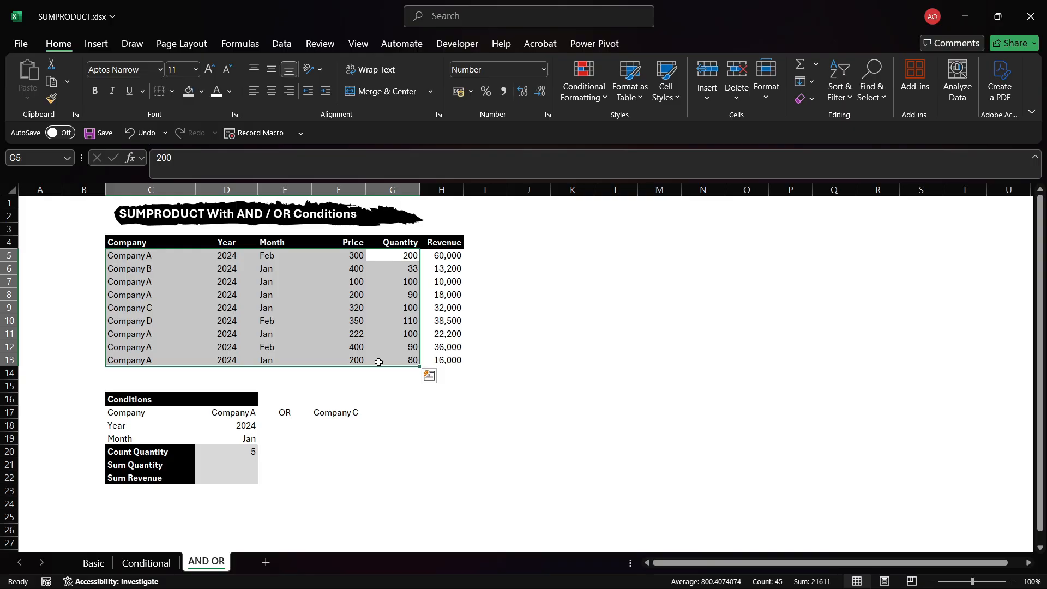
key(Return)
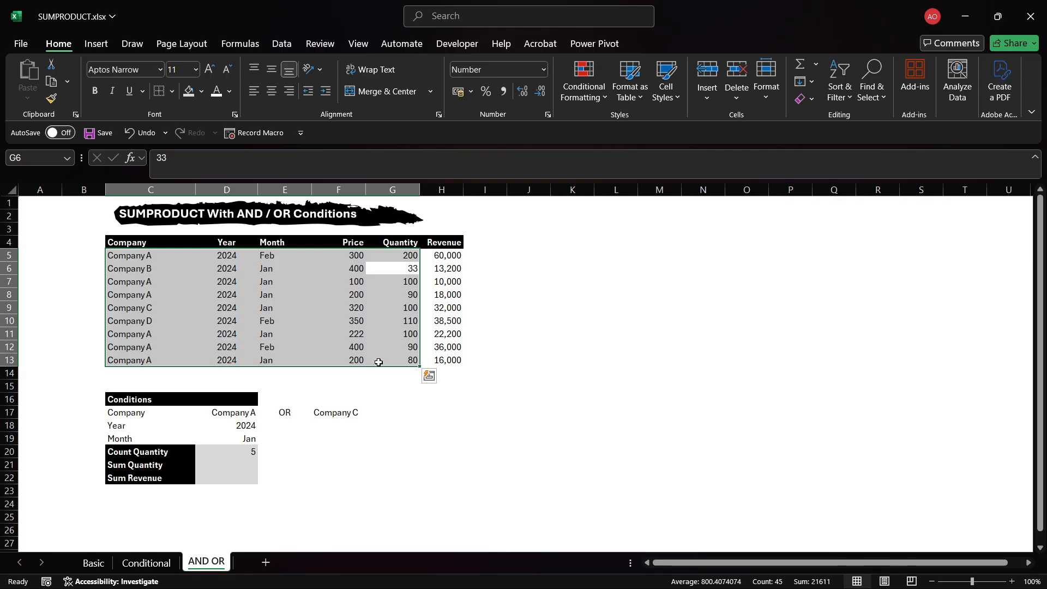
key(Return)
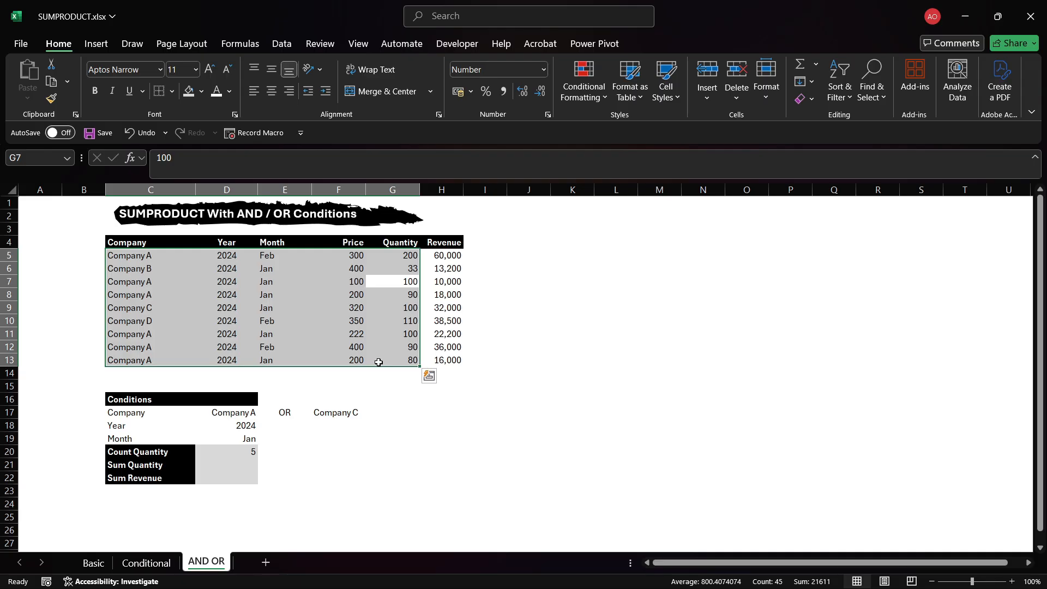
key(Return)
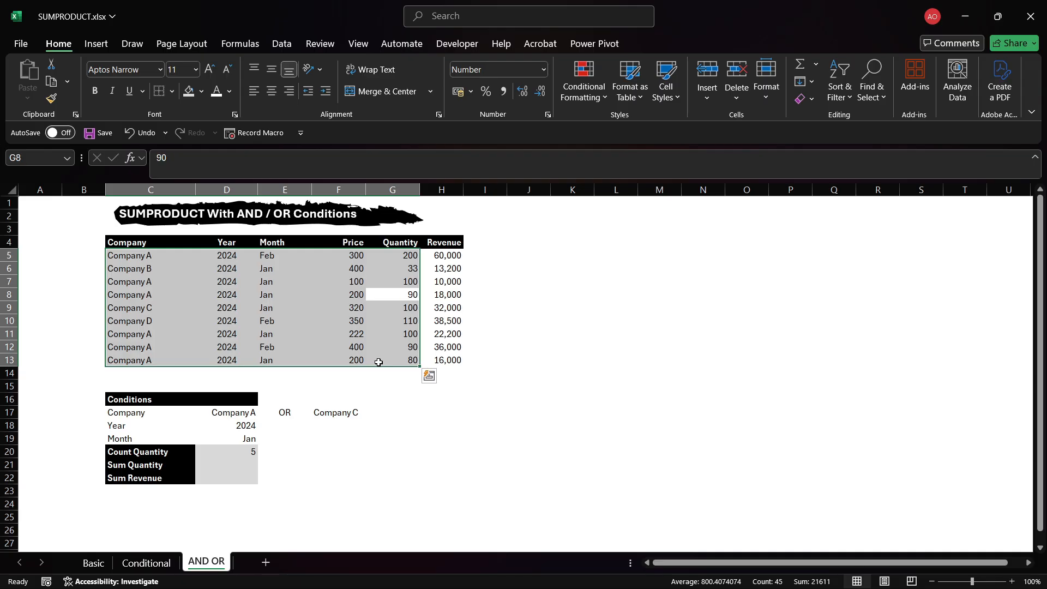
key(Return)
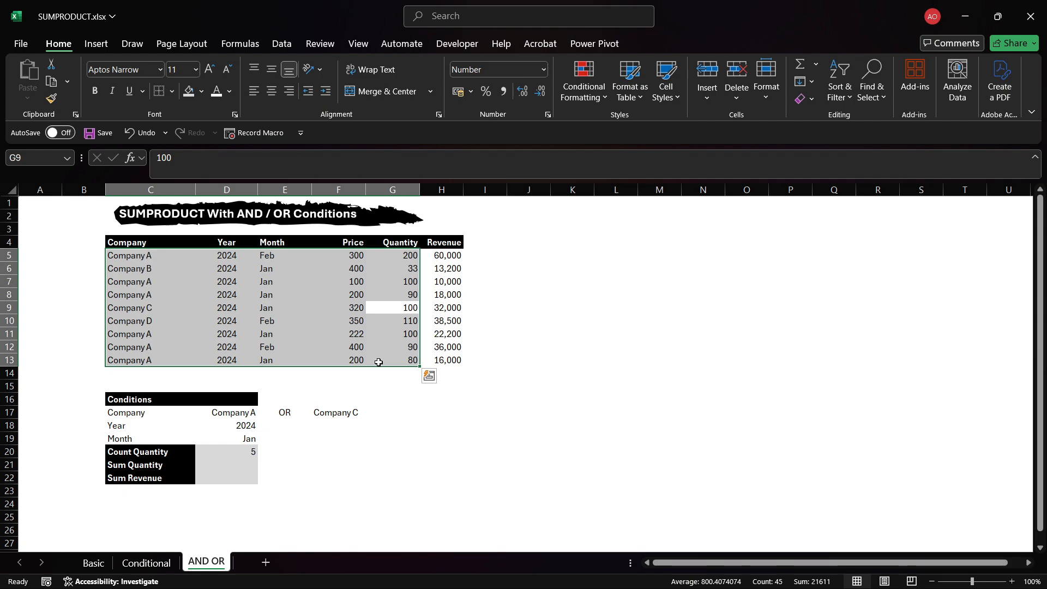
Step through the remaining quantity cells of the data table and reselect the Count Quantity formula cell.
key(Return)
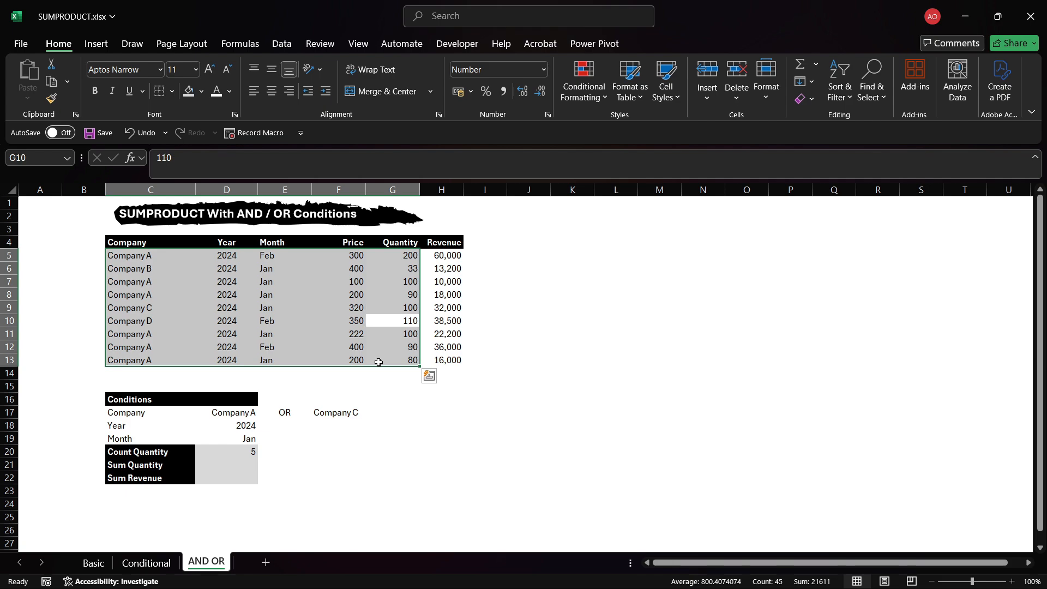
key(Return)
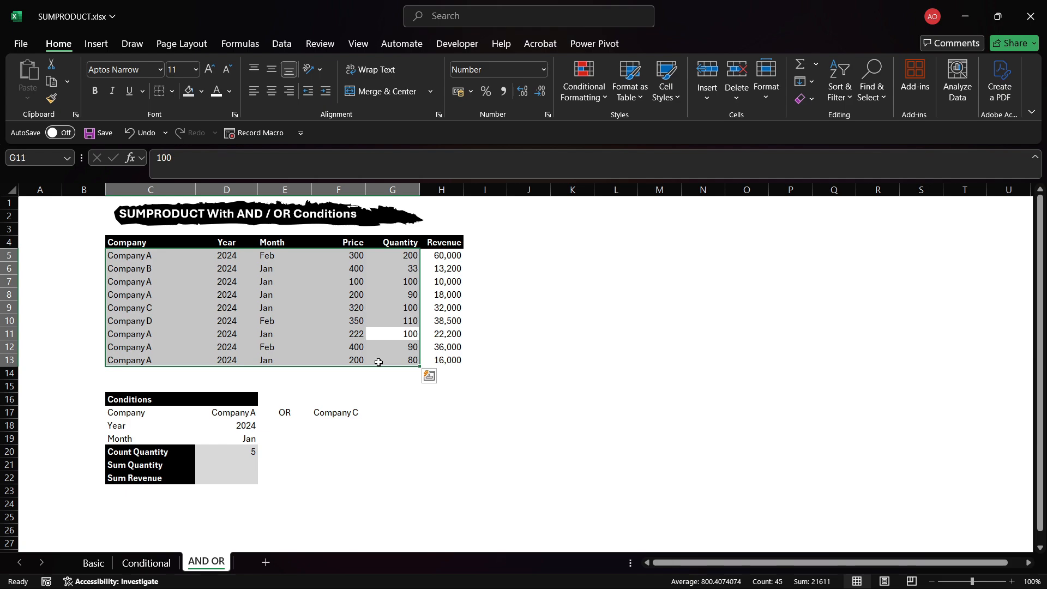
key(Return)
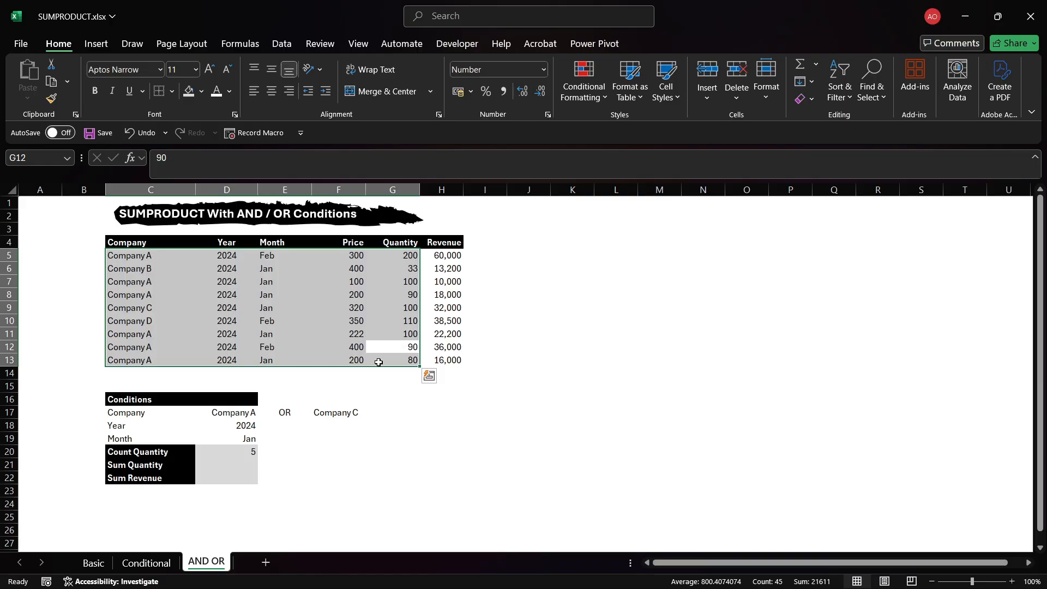
key(Return)
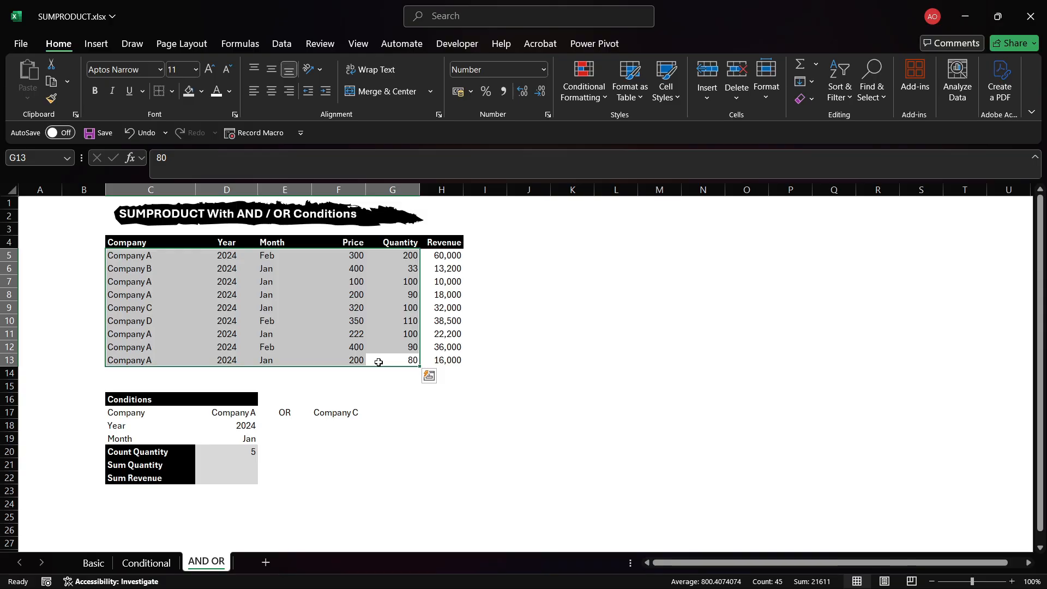
click(246, 451)
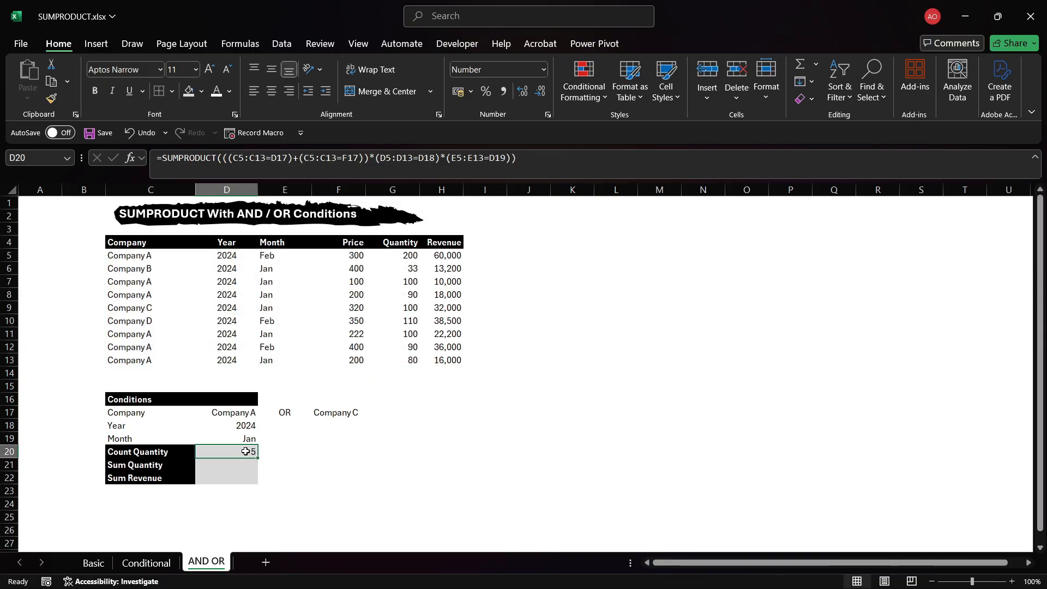
Enter =SUMPRODUCT(((C5:C13=D17)+(C5:C13=F17))*(D5:D13=D18)*(E5:E13=D19)*(G5:G13)) in the Sum Quantity cell.
key(Down)
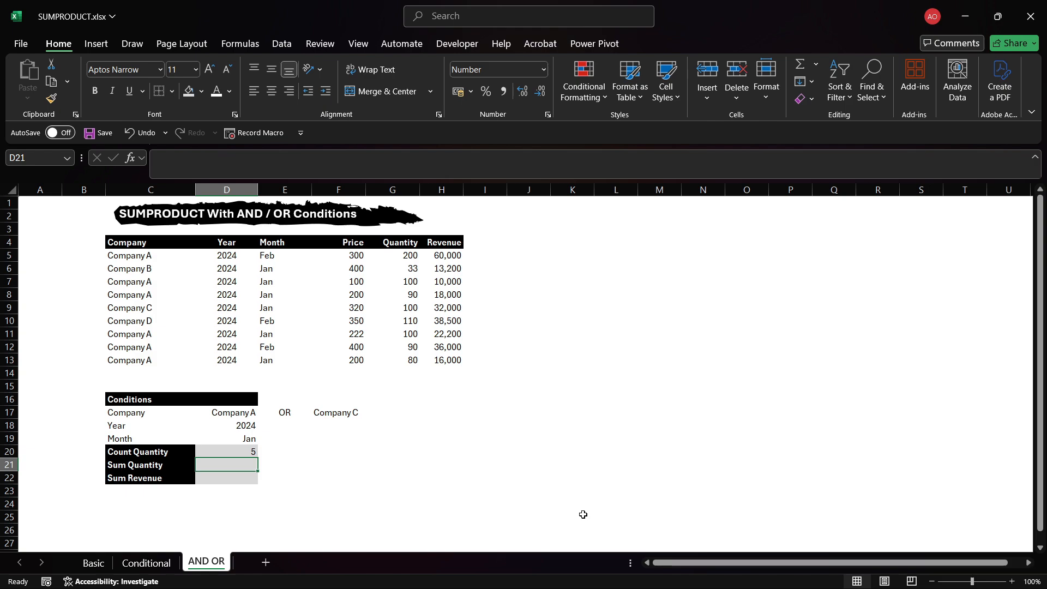
text(=)
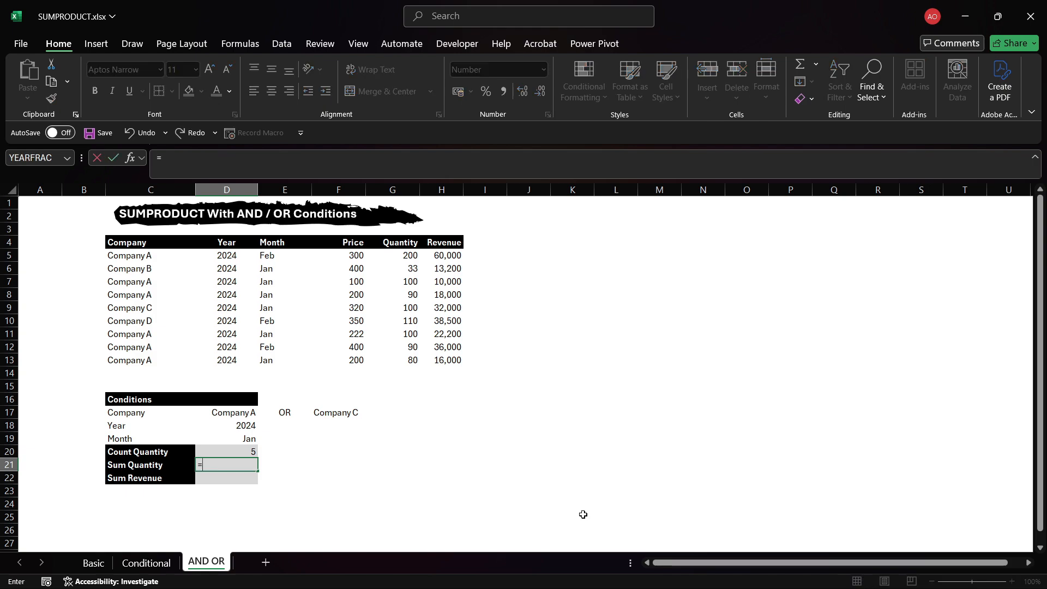
text(SUMPR)
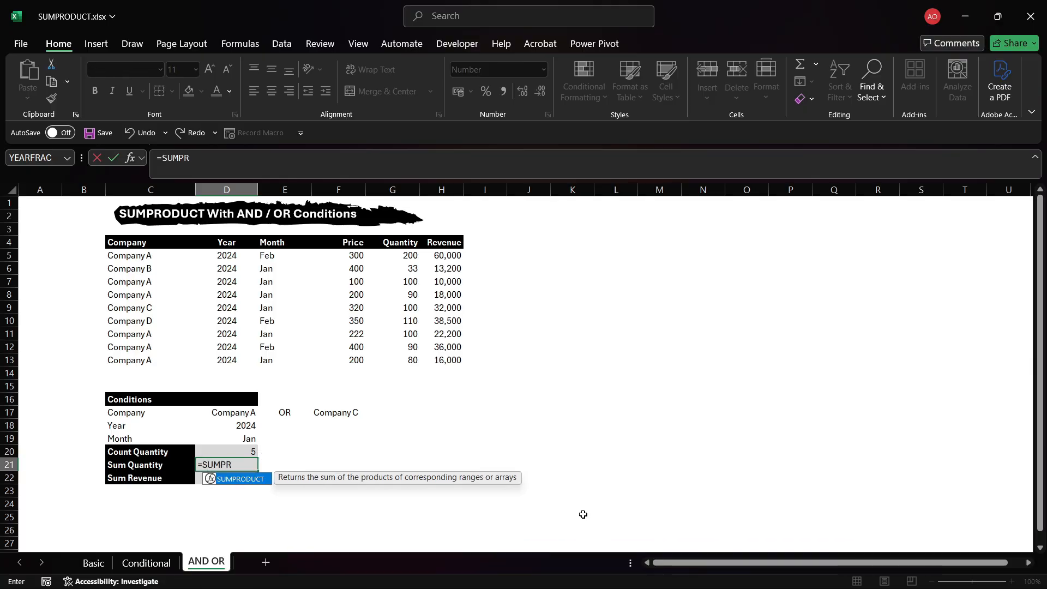
key(Tab)
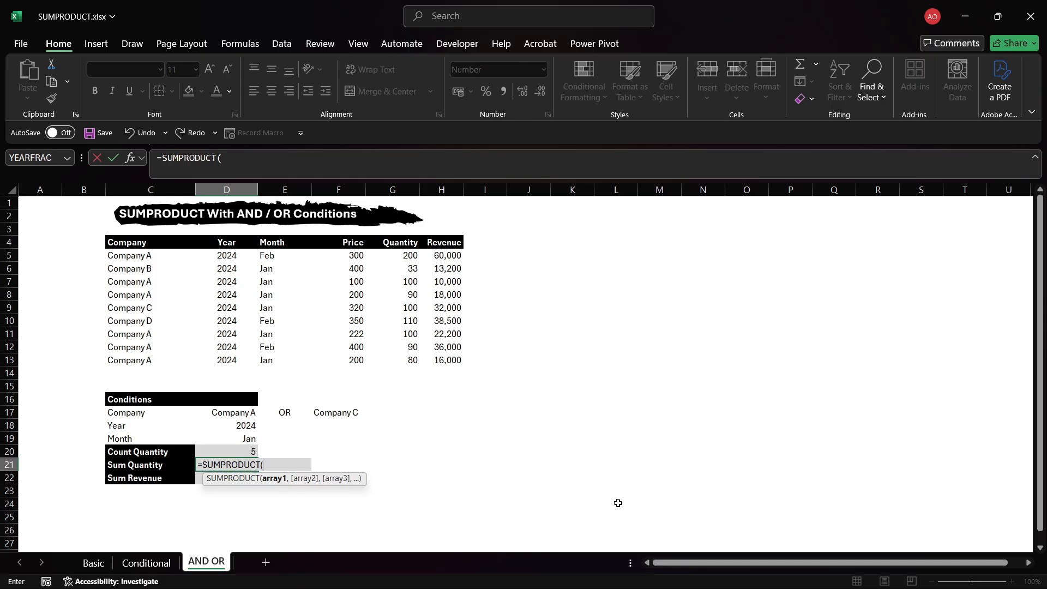
text((()
drag(114, 258, 154, 358)
text(=)
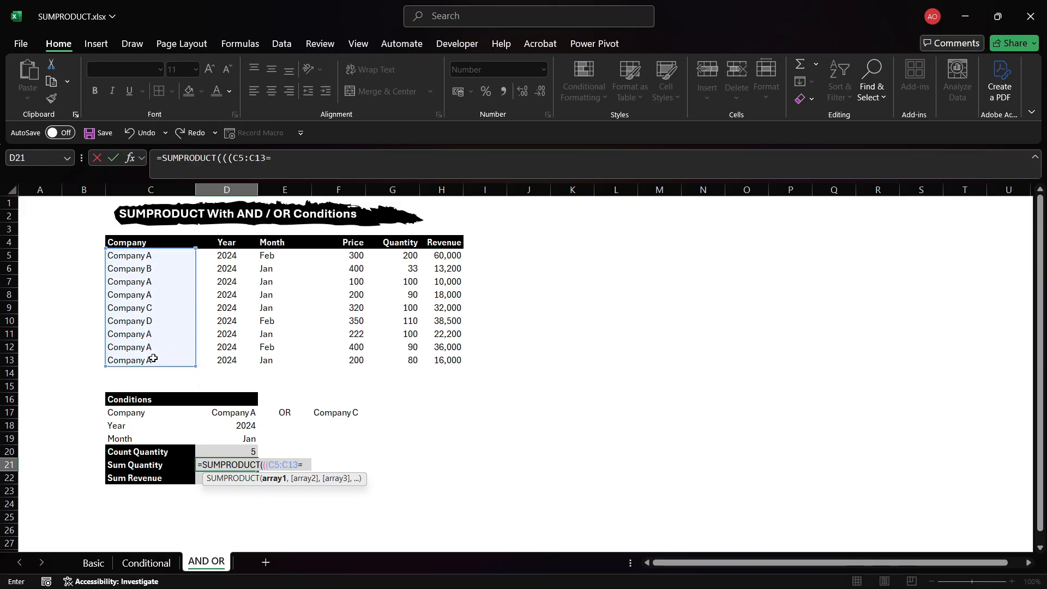
click(212, 411)
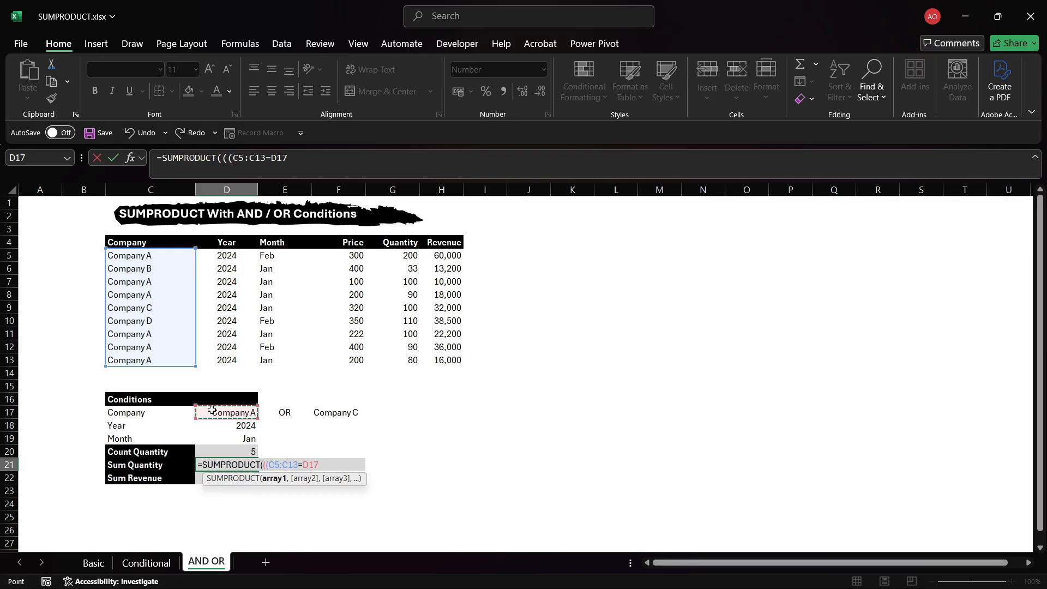
text()+)
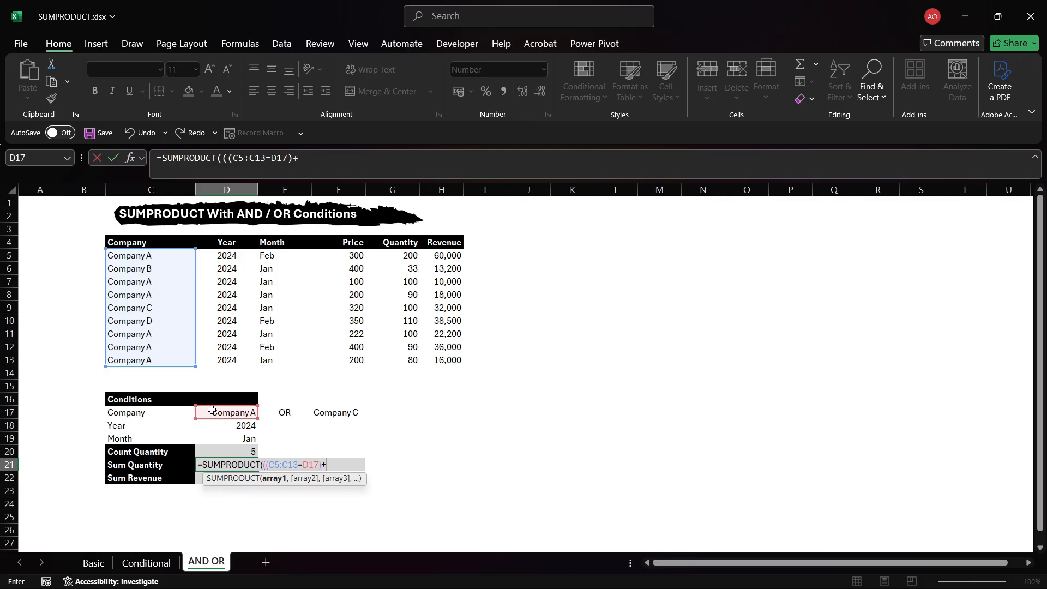
text(()
drag(154, 257, 167, 358)
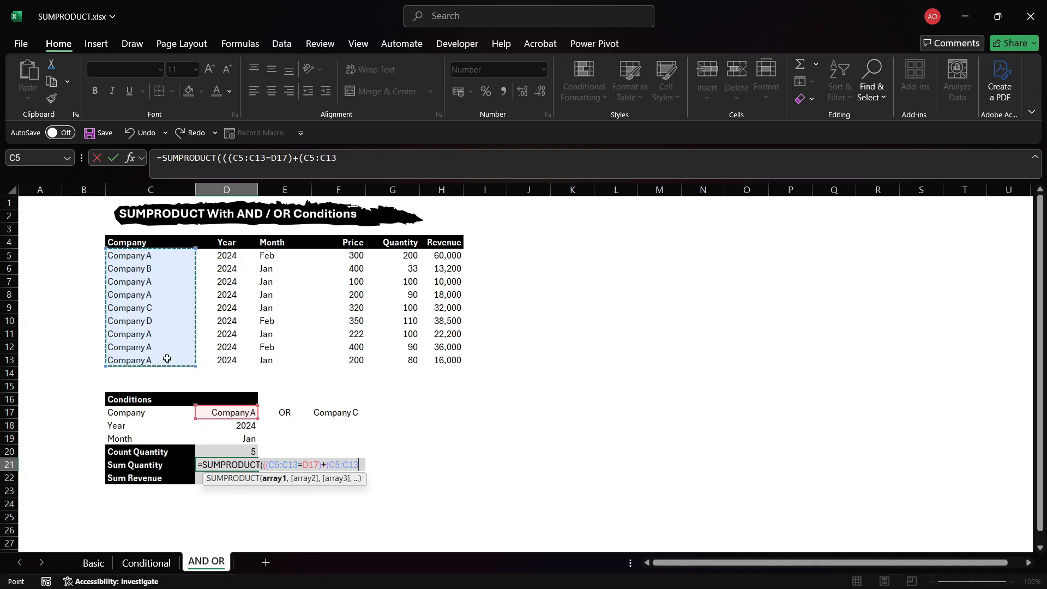
text(=)
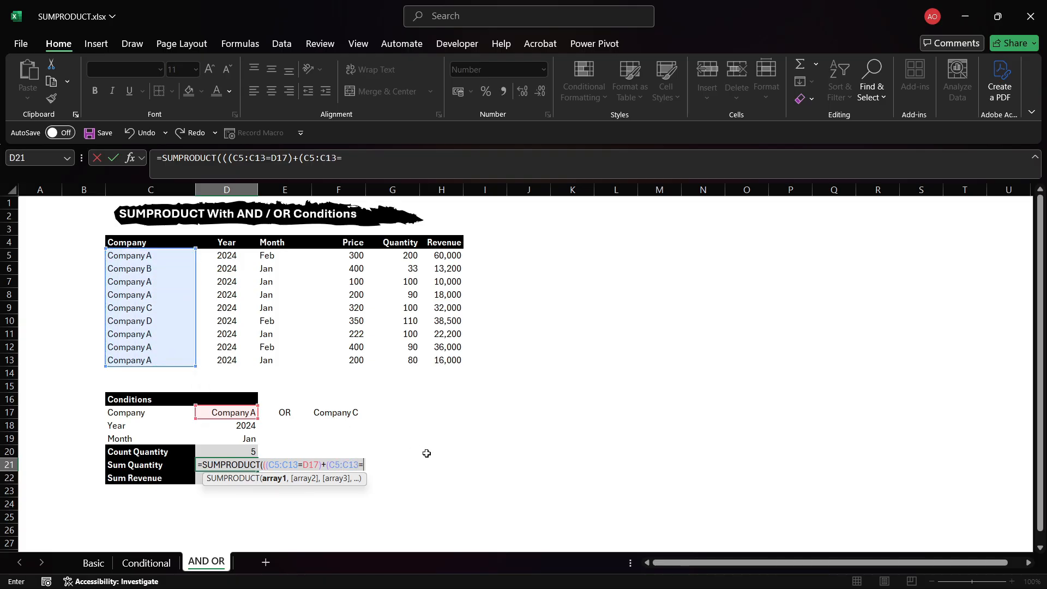
click(344, 416)
text())
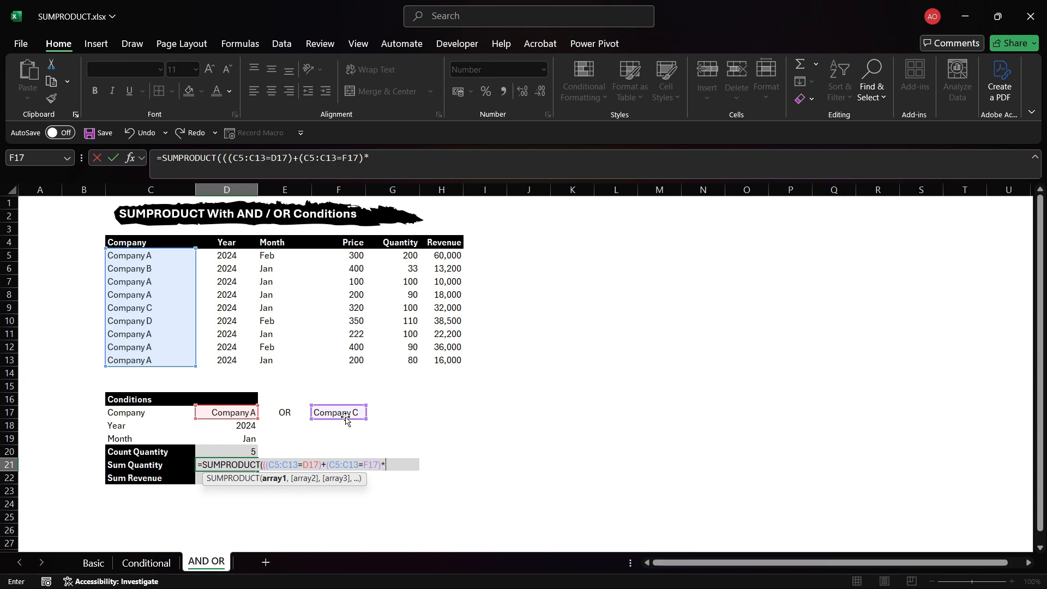
text(*)
key(BackSpace)
text()*()
drag(234, 257, 243, 361)
text(=)
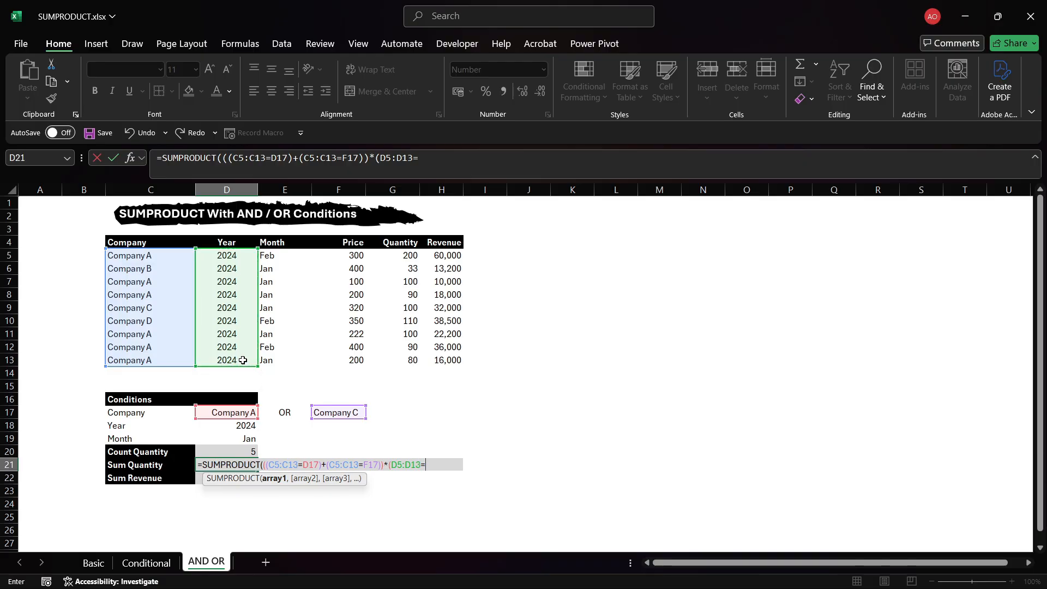
click(251, 426)
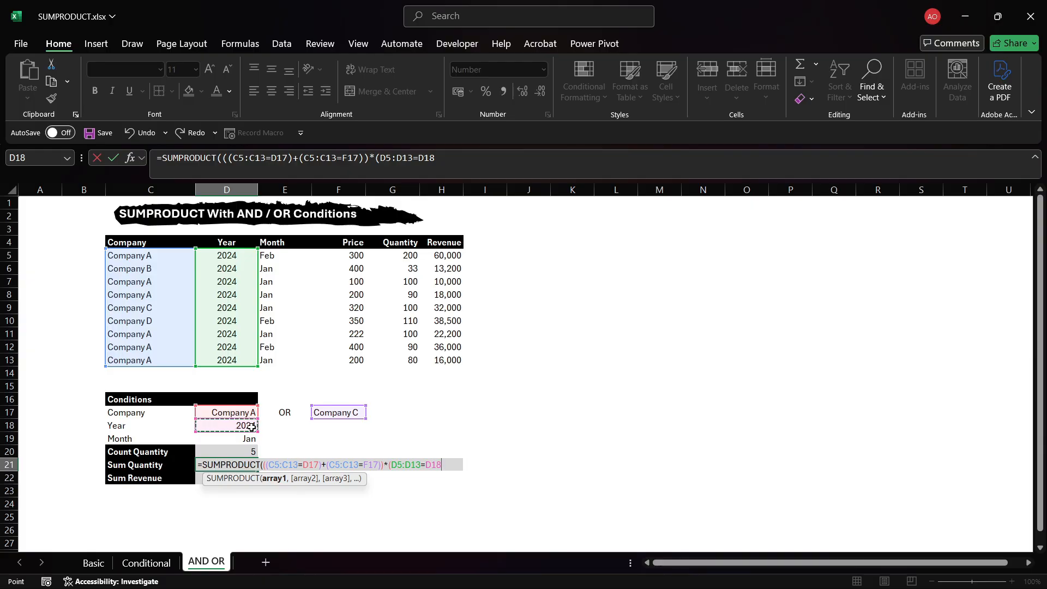
text()*()
drag(288, 256, 296, 362)
text(=)
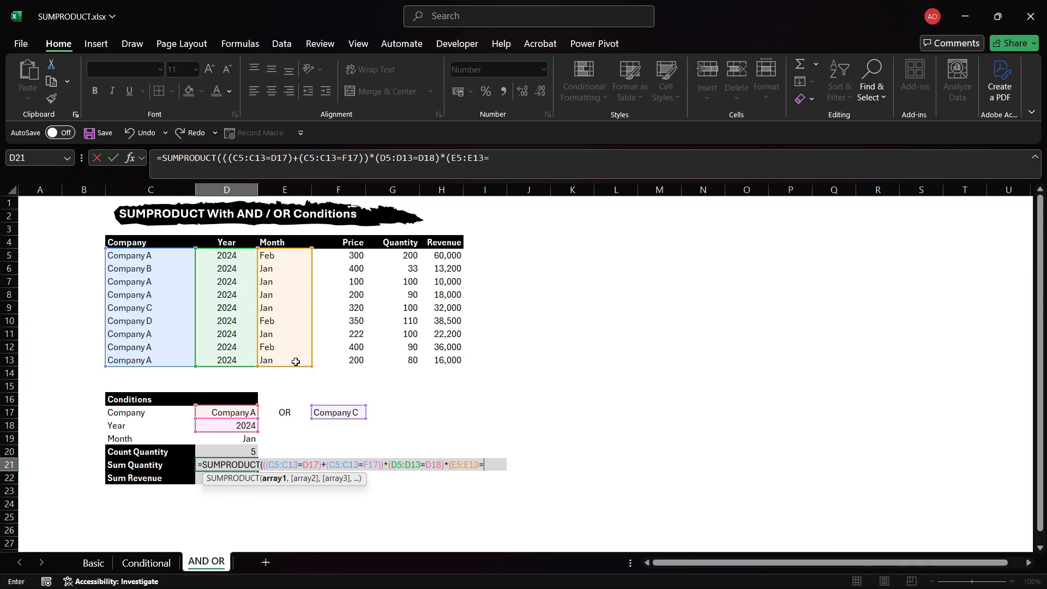
click(237, 438)
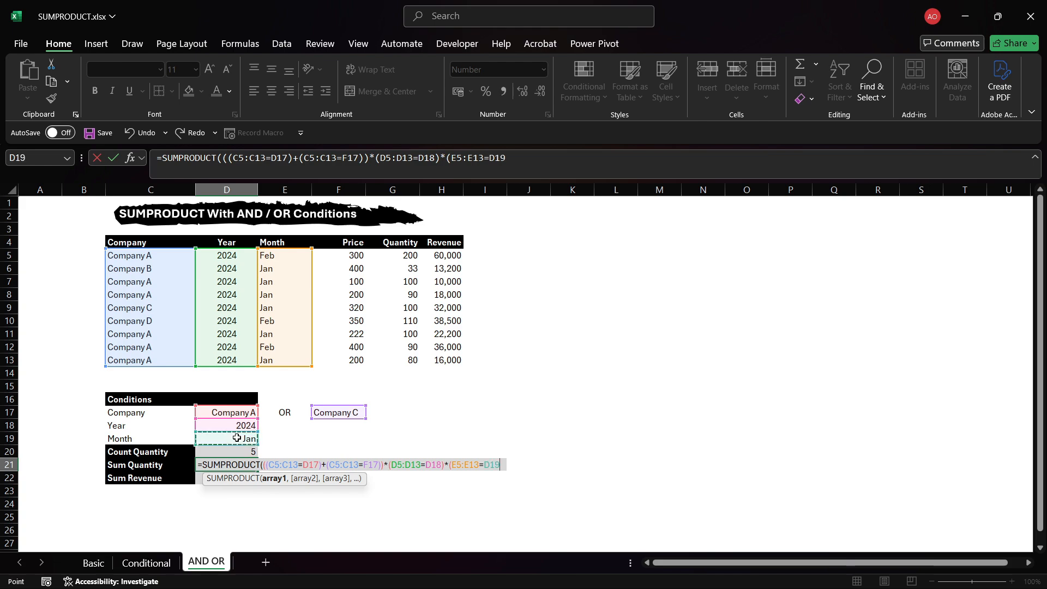
text()*)
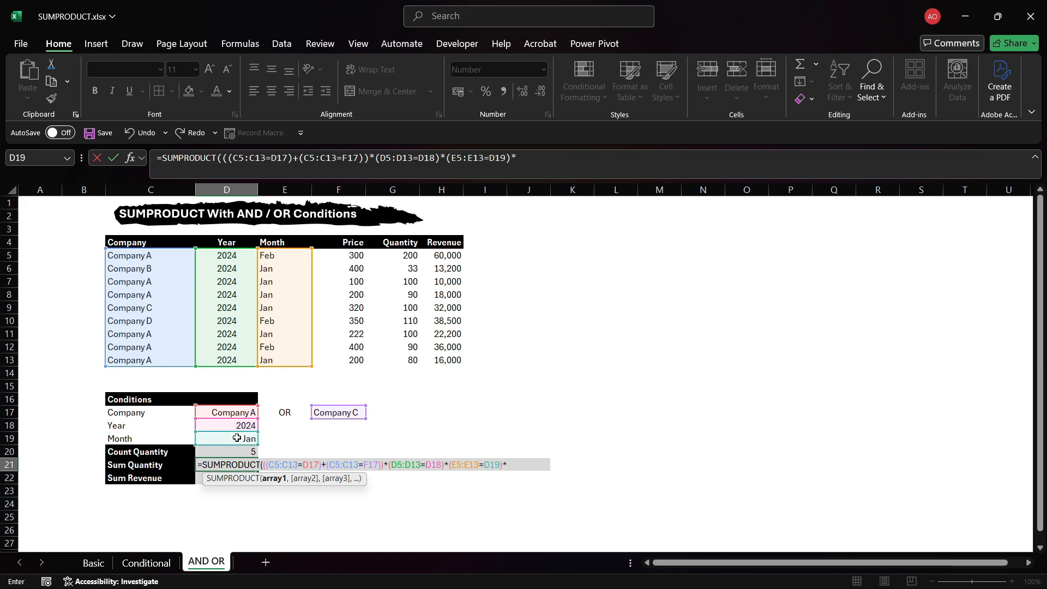
text(()
click(401, 255)
drag(402, 254, 401, 360)
text())
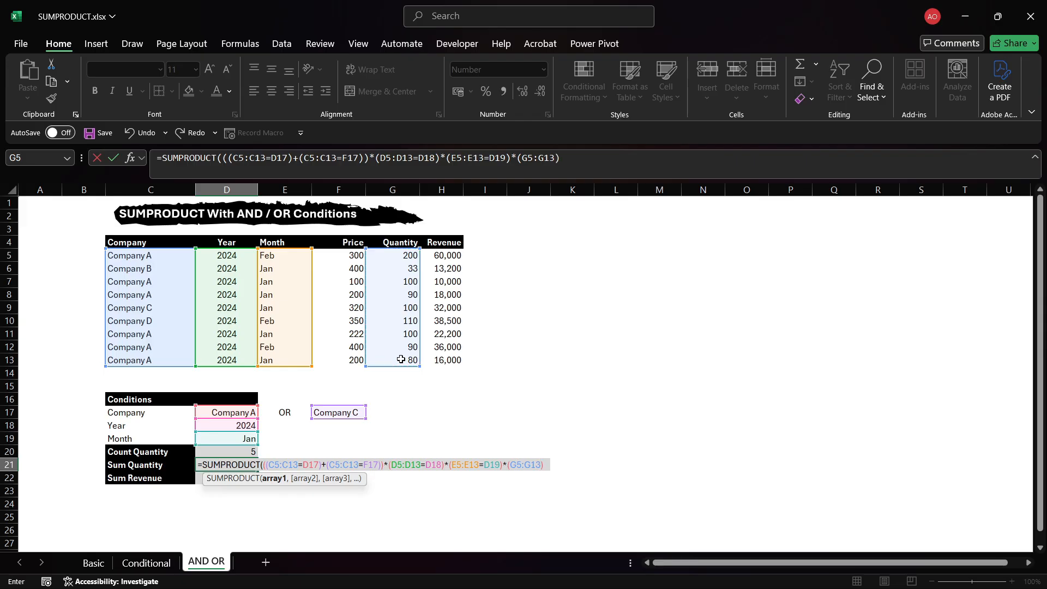
text())
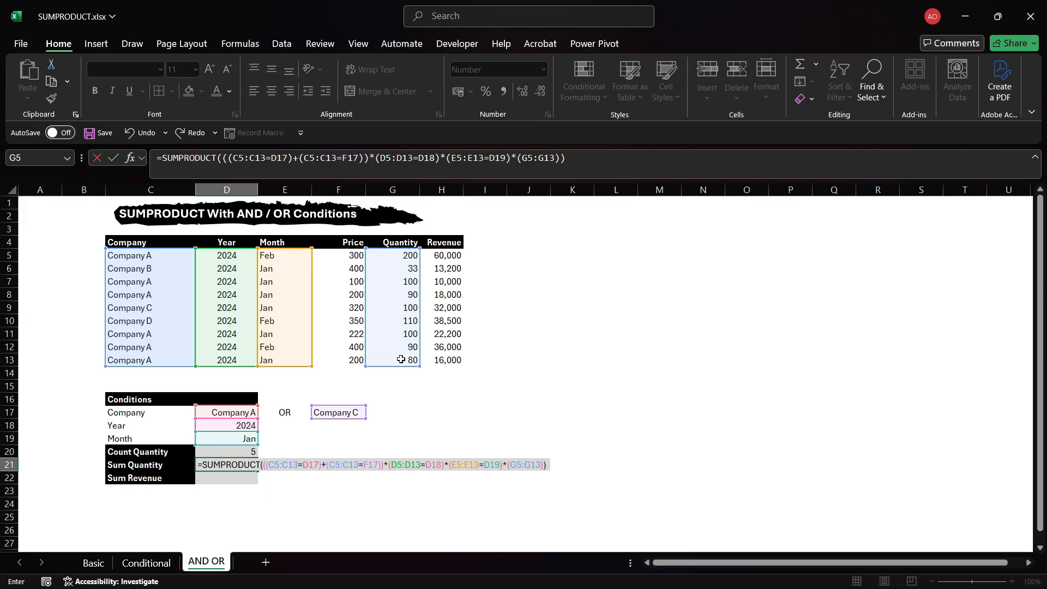
key(Return)
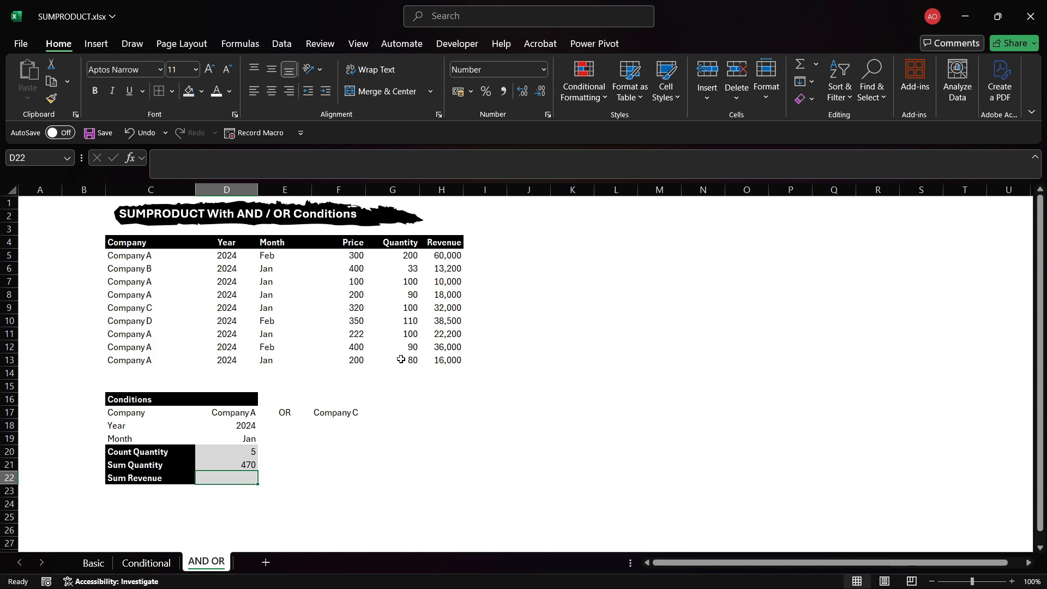
Begin a SUMPRODUCT formula in the Sum Revenue cell that adds the company tests (C5:C13=D17)+(C5:C13=F17).
text(=SUM)
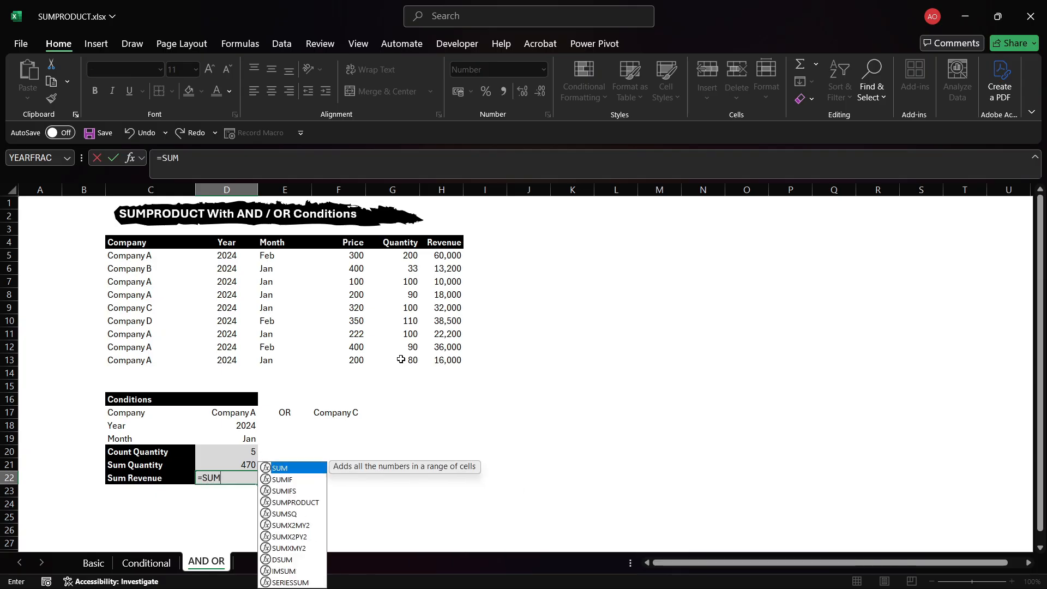
text(PR)
key(Tab)
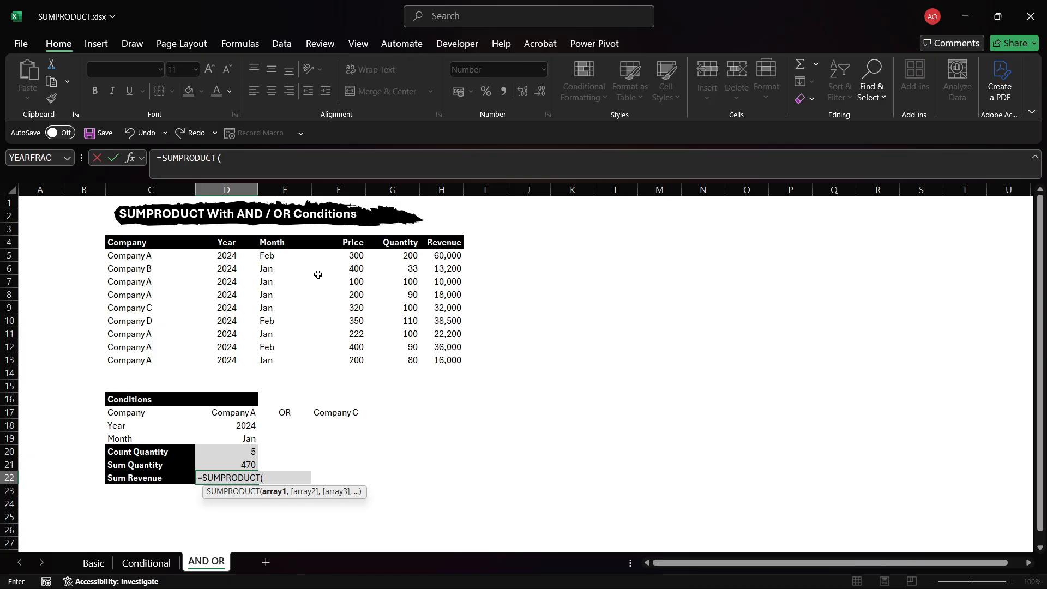
text((()
drag(151, 258, 158, 356)
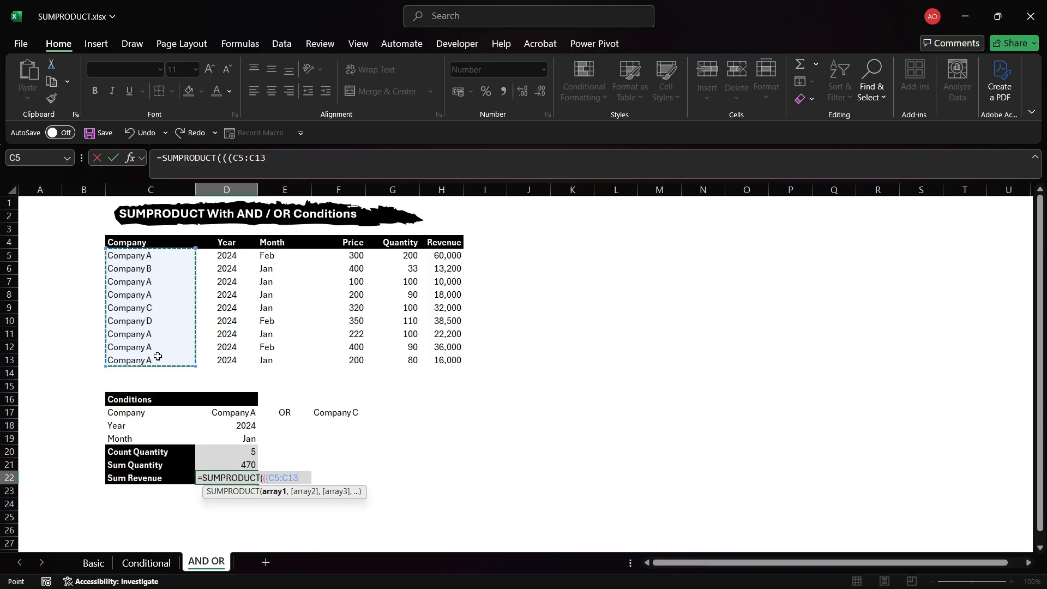
text(=)
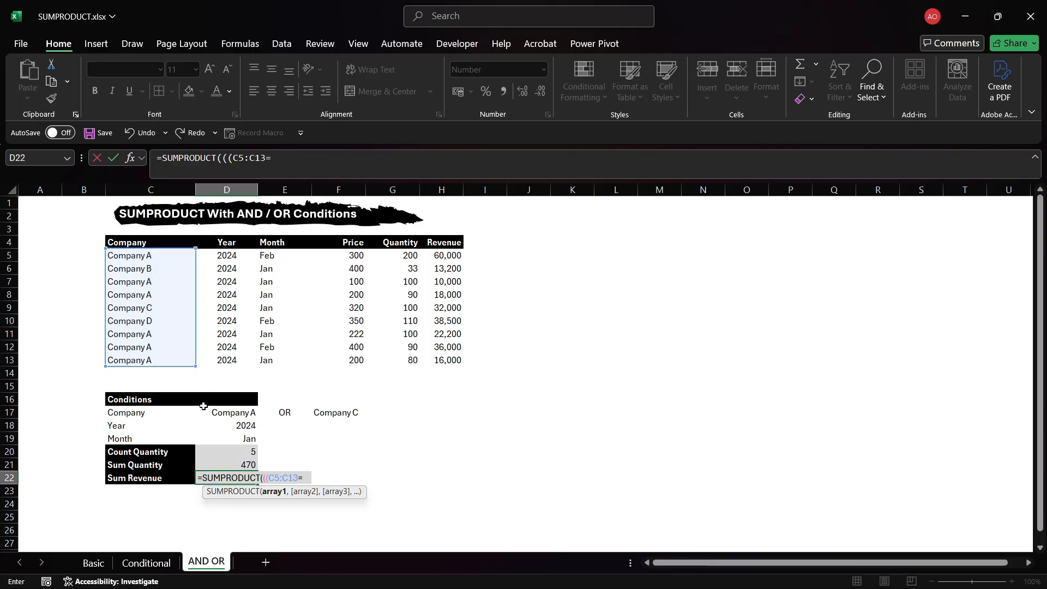
click(219, 412)
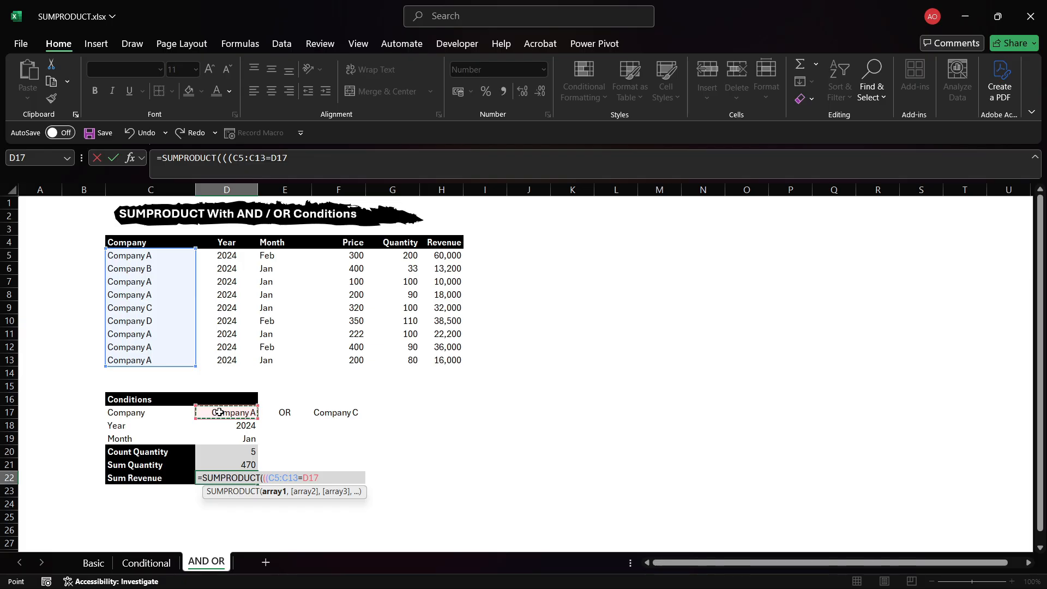
text()+()
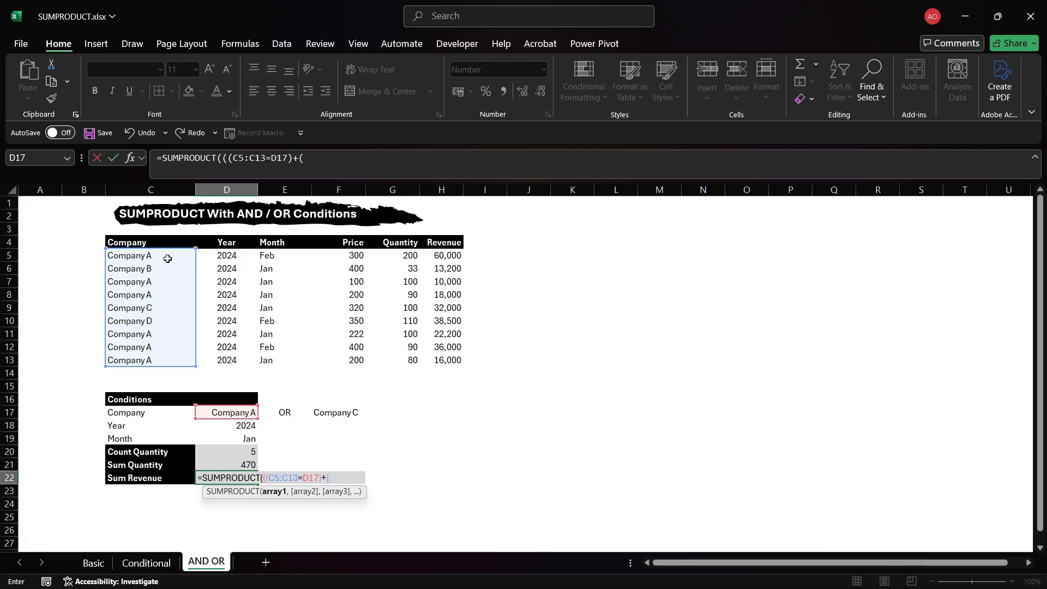
drag(167, 258, 175, 360)
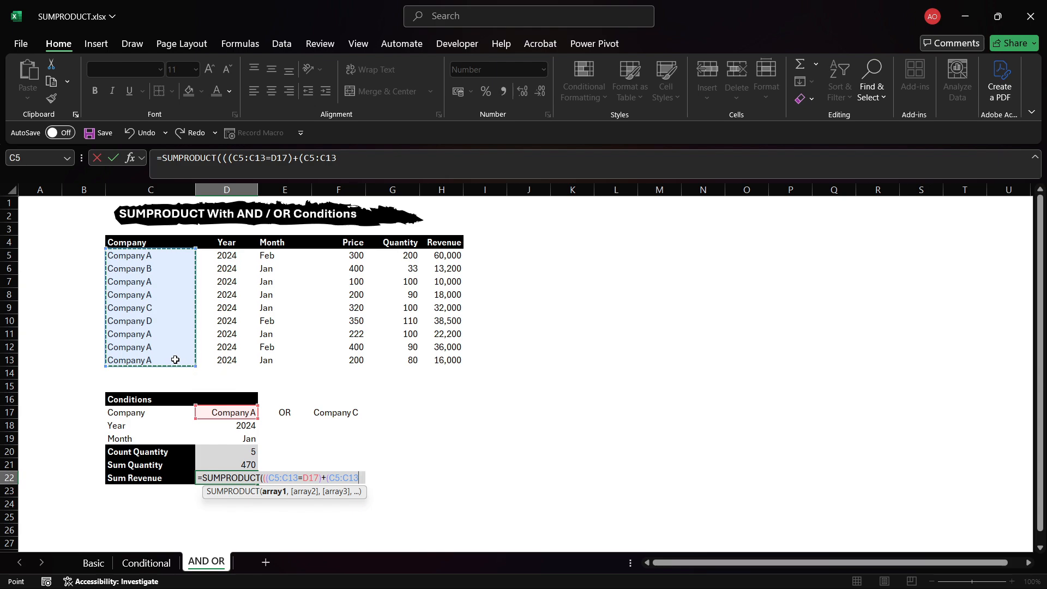
text(=)
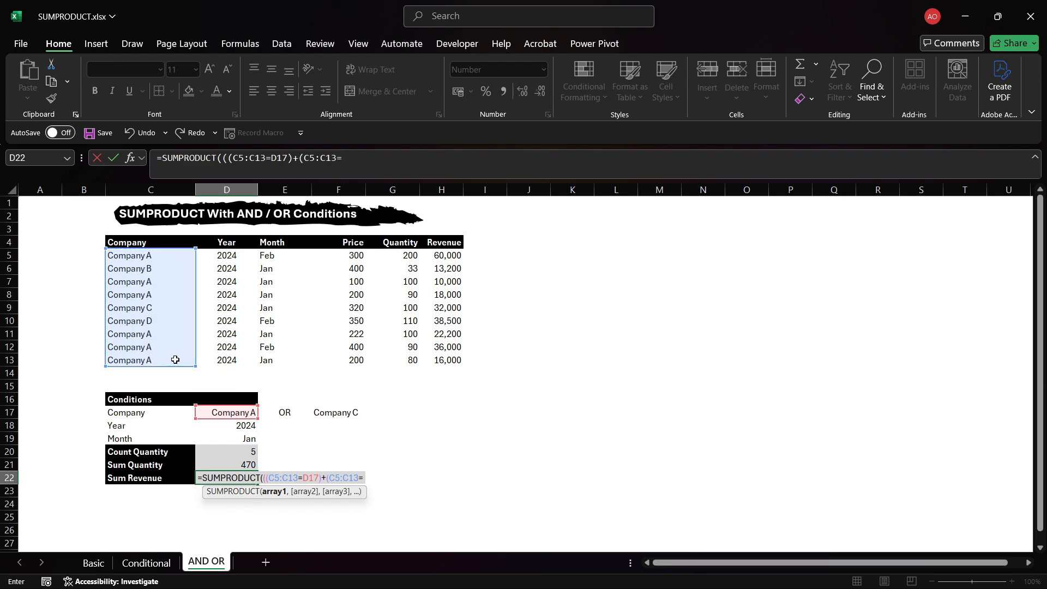
click(318, 413)
text())
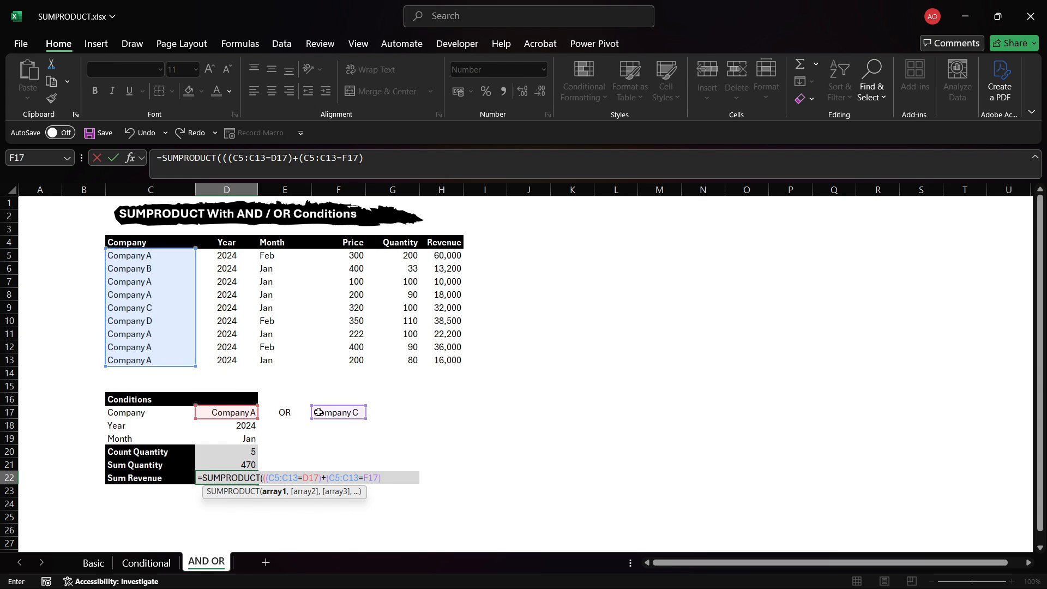
text(*)
Multiply in the year, month and revenue terms, completing =SUMPRODUCT(((C5:C13=D17)+(C5:C13=F17))*(D5:D13=D18)*(E5:E13=D19)*(H5:H13)) and entering it.
drag(222, 254, 217, 358)
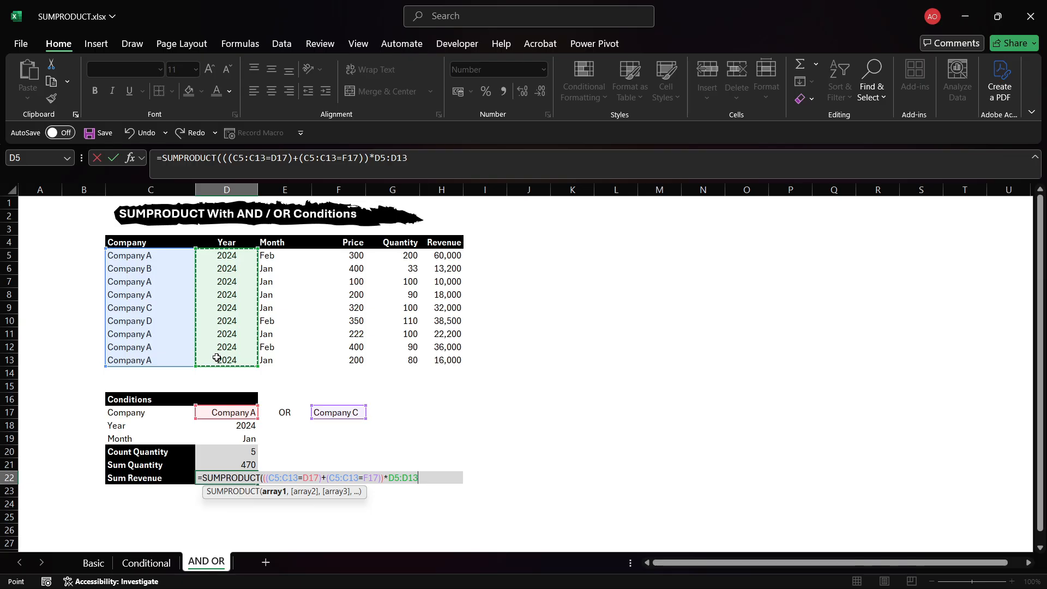
text(=)
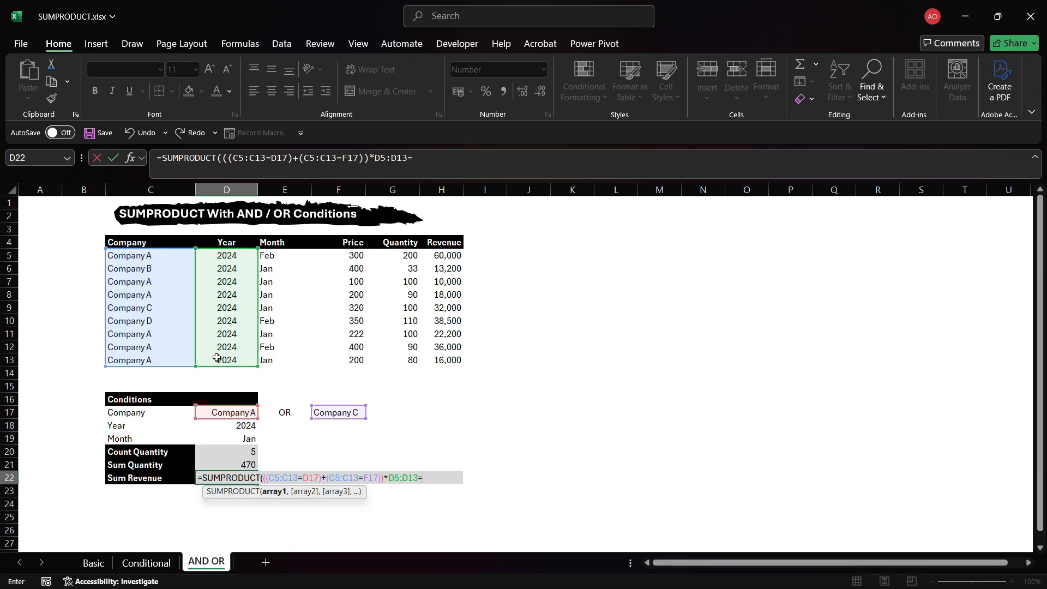
click(243, 431)
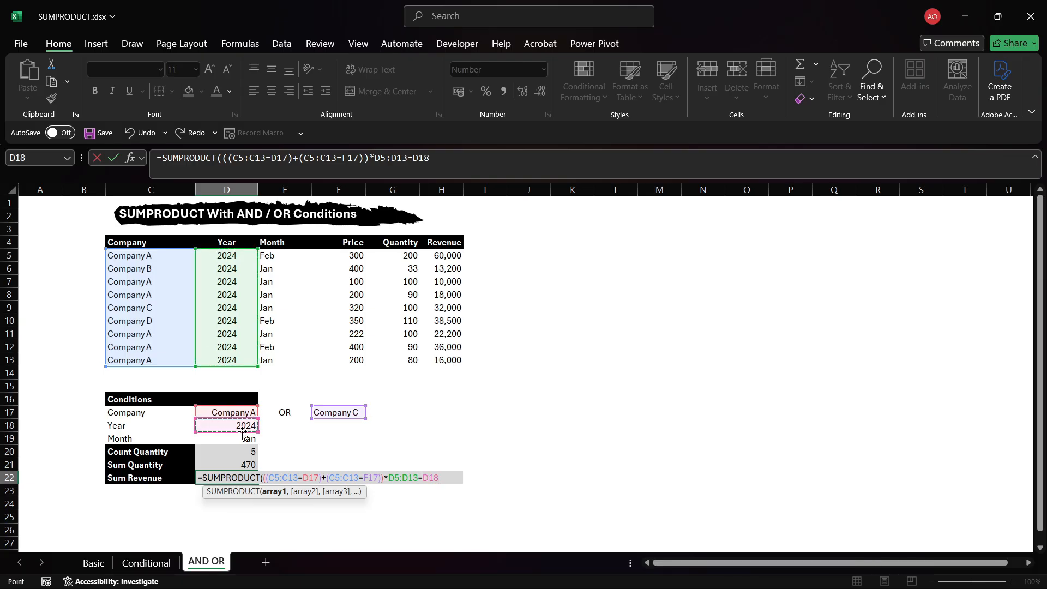
text())
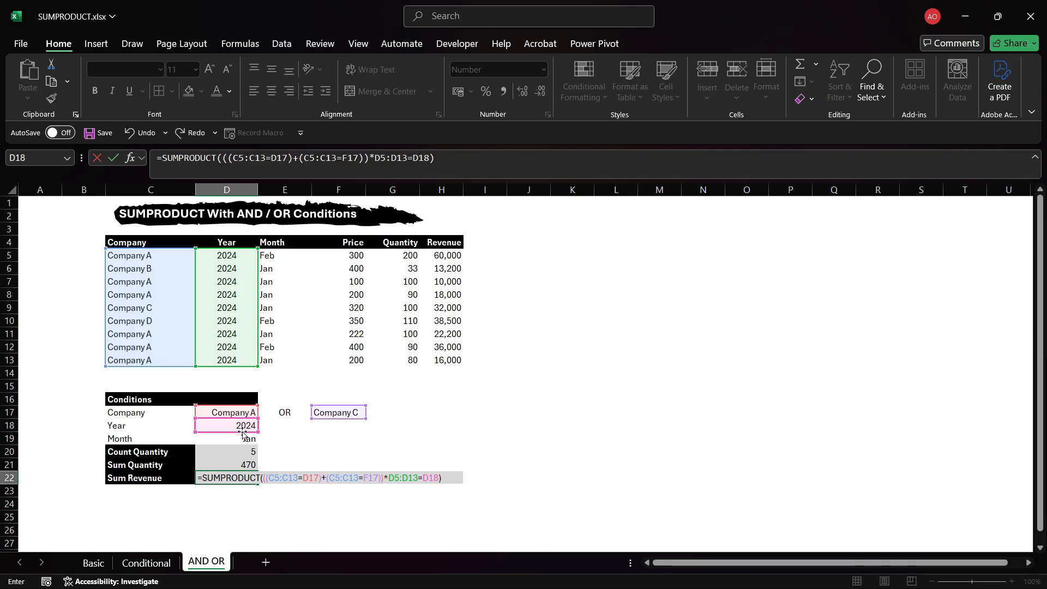
click(389, 482)
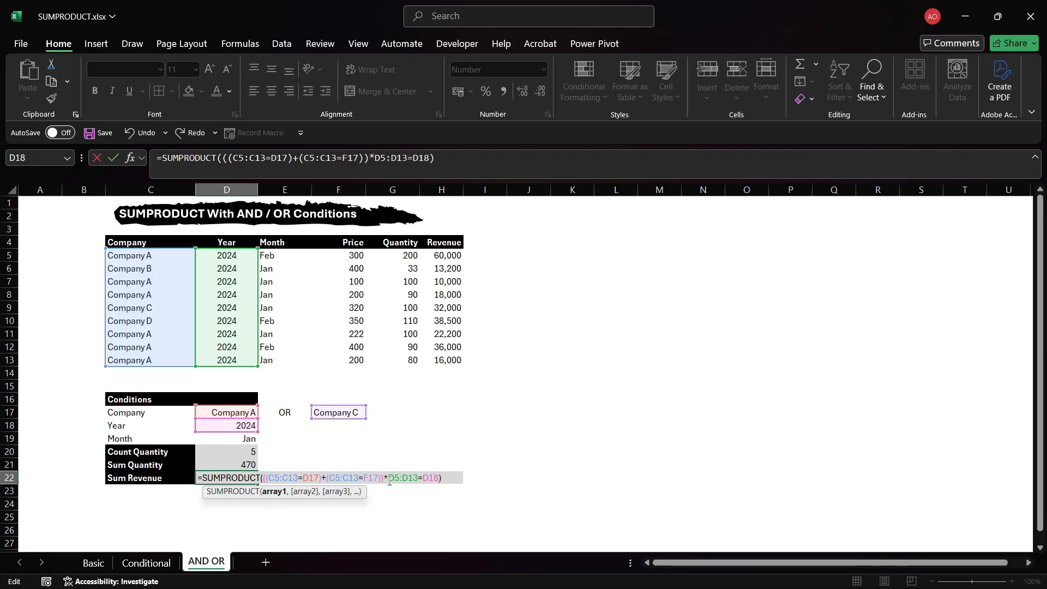
text(()
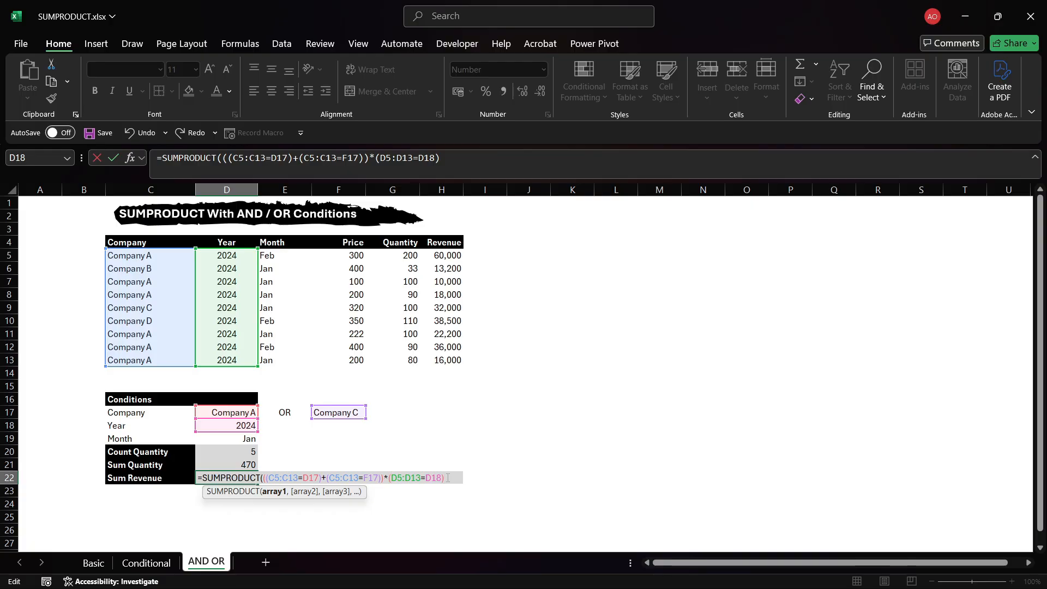
click(447, 478)
text(*()
drag(294, 262, 295, 360)
text(=)
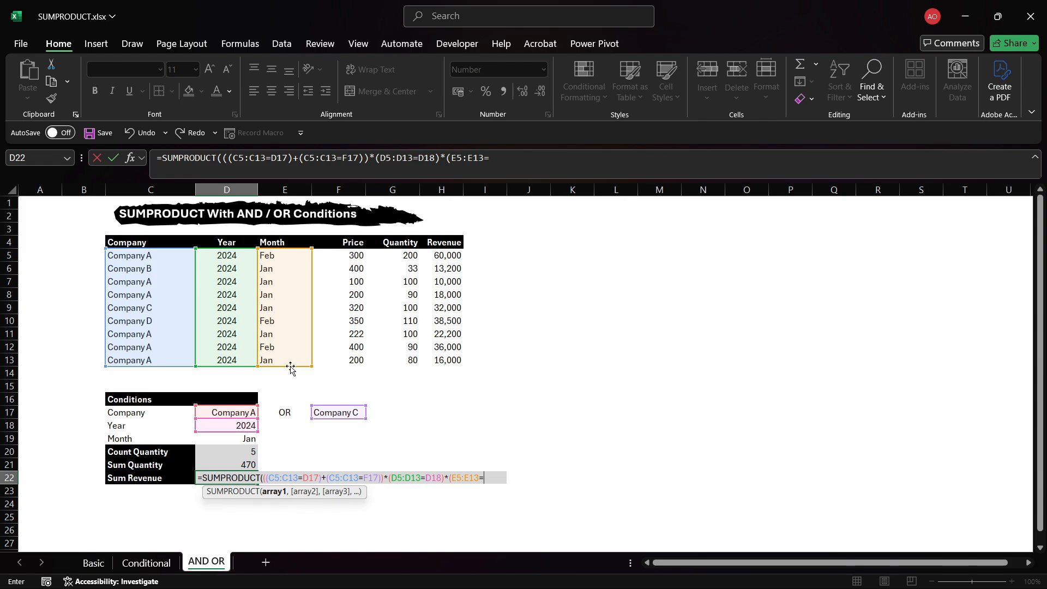
click(245, 438)
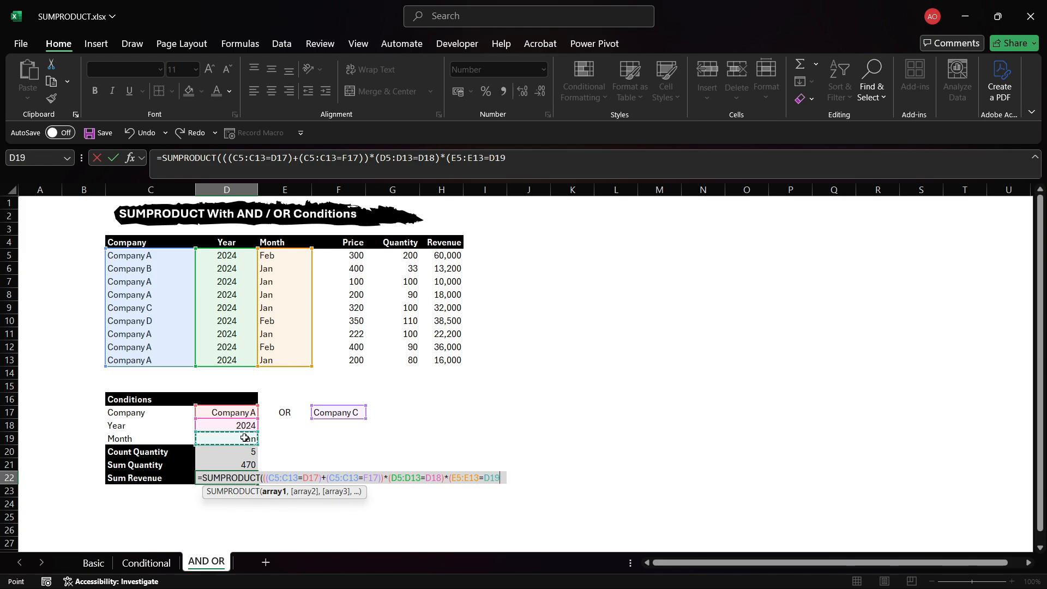
text()*)
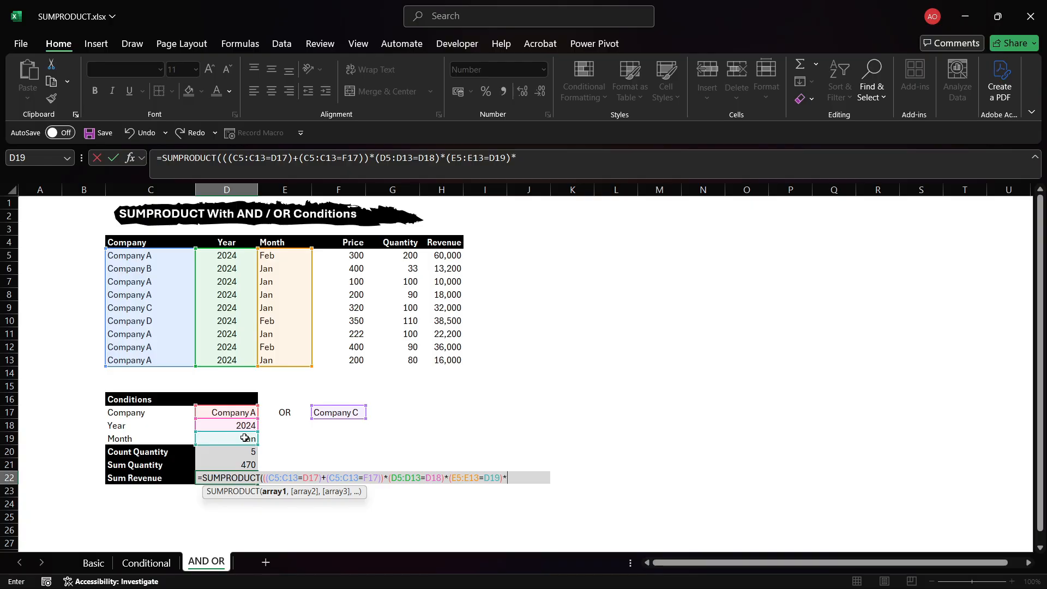
text(()
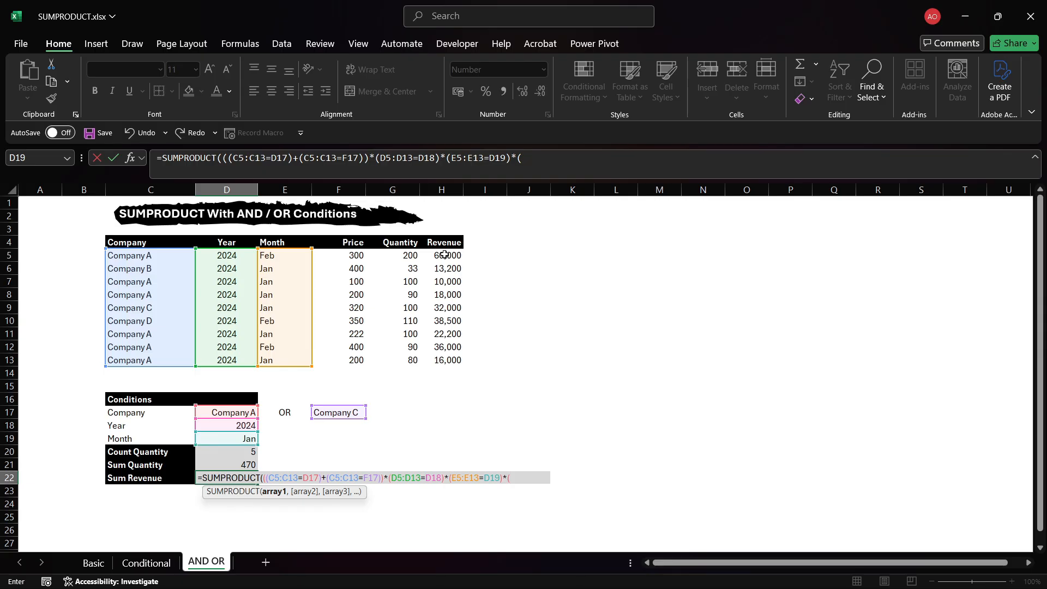
drag(445, 254, 452, 366)
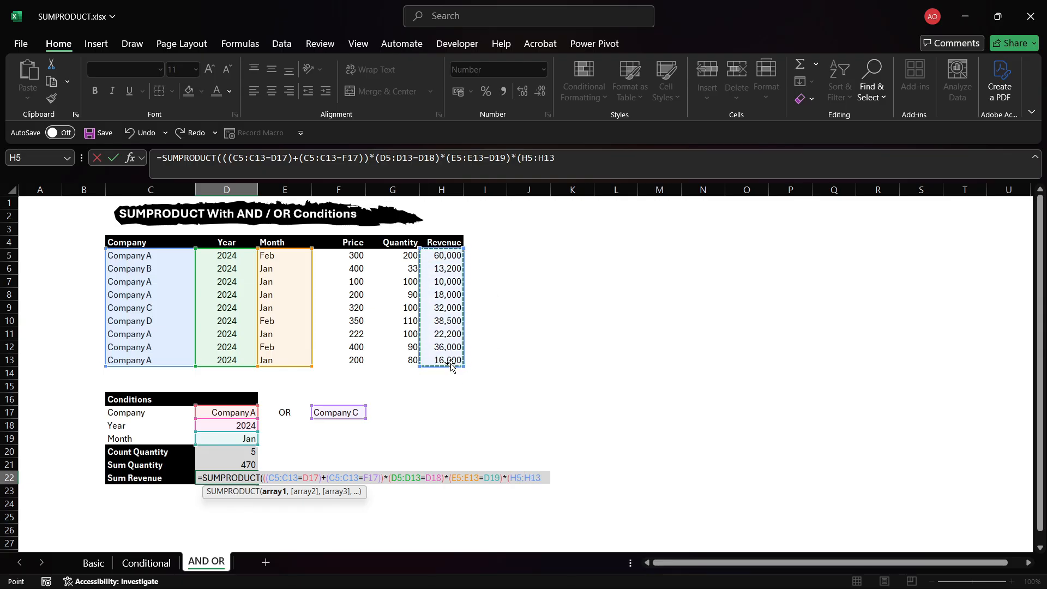
text(=)
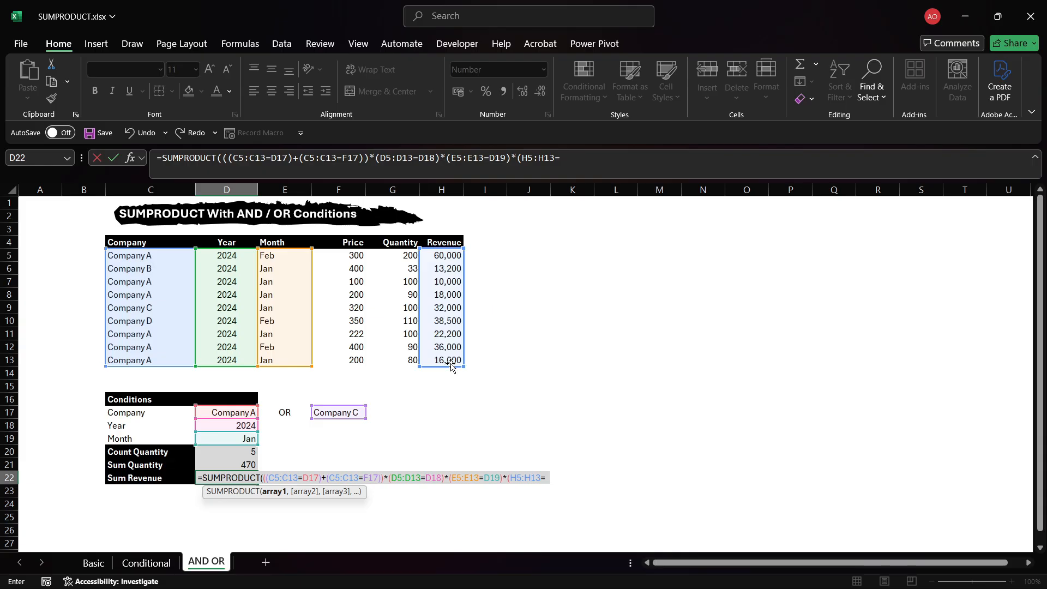
key(BackSpace)
text()))
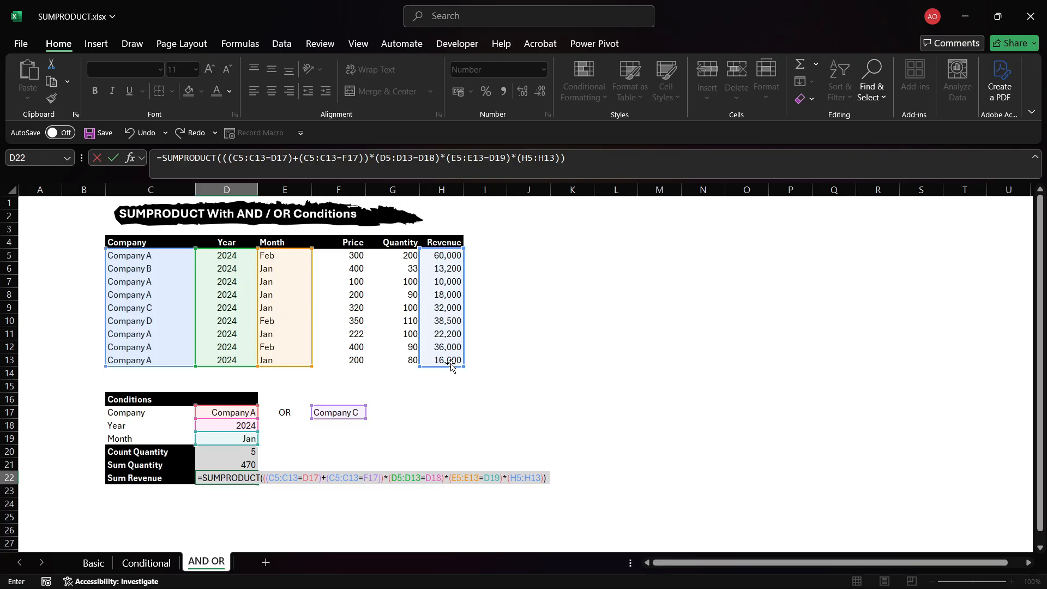
key(Return)
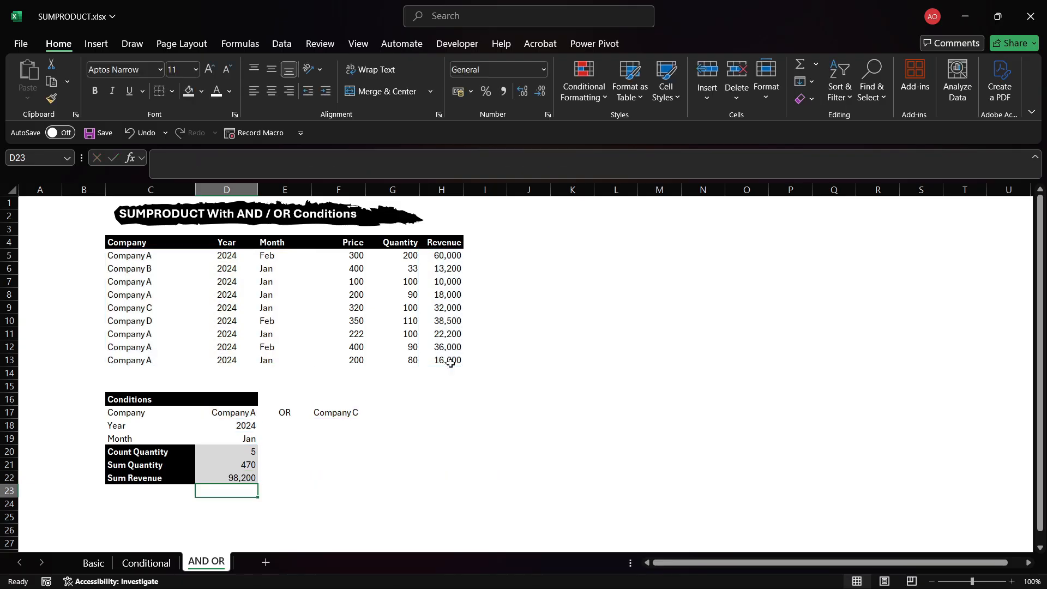
Step back through the Sum Revenue, Sum Quantity and Count Quantity cells to compare their formulas.
key(Up)
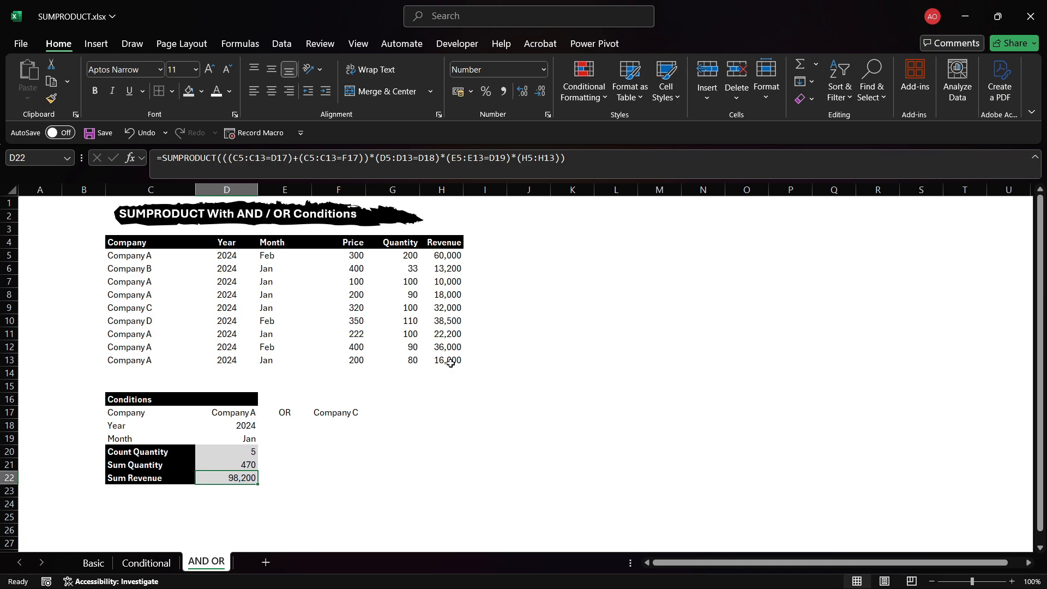
key(Up)
key(Up)
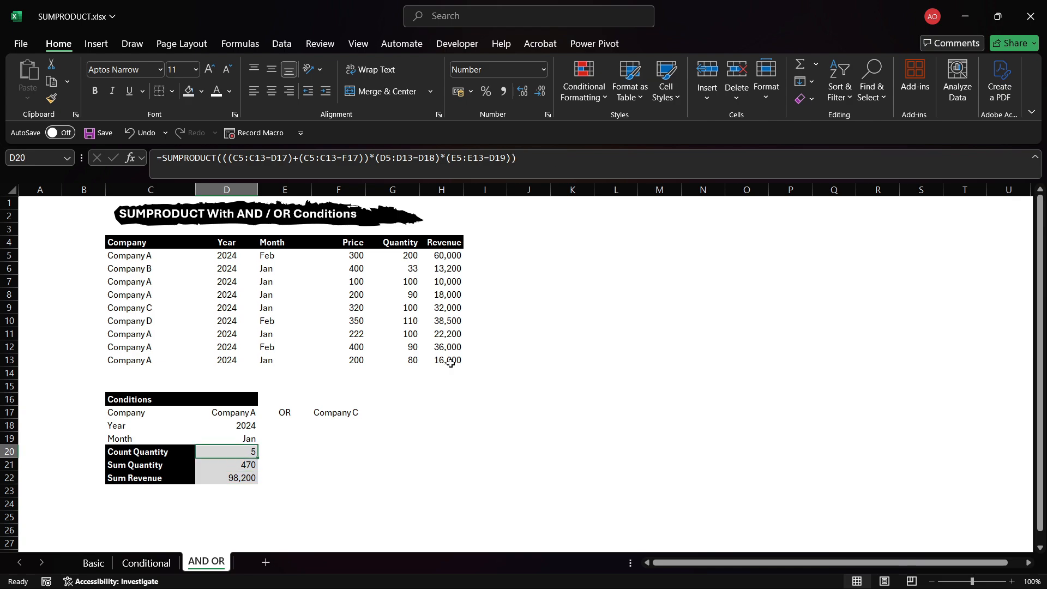